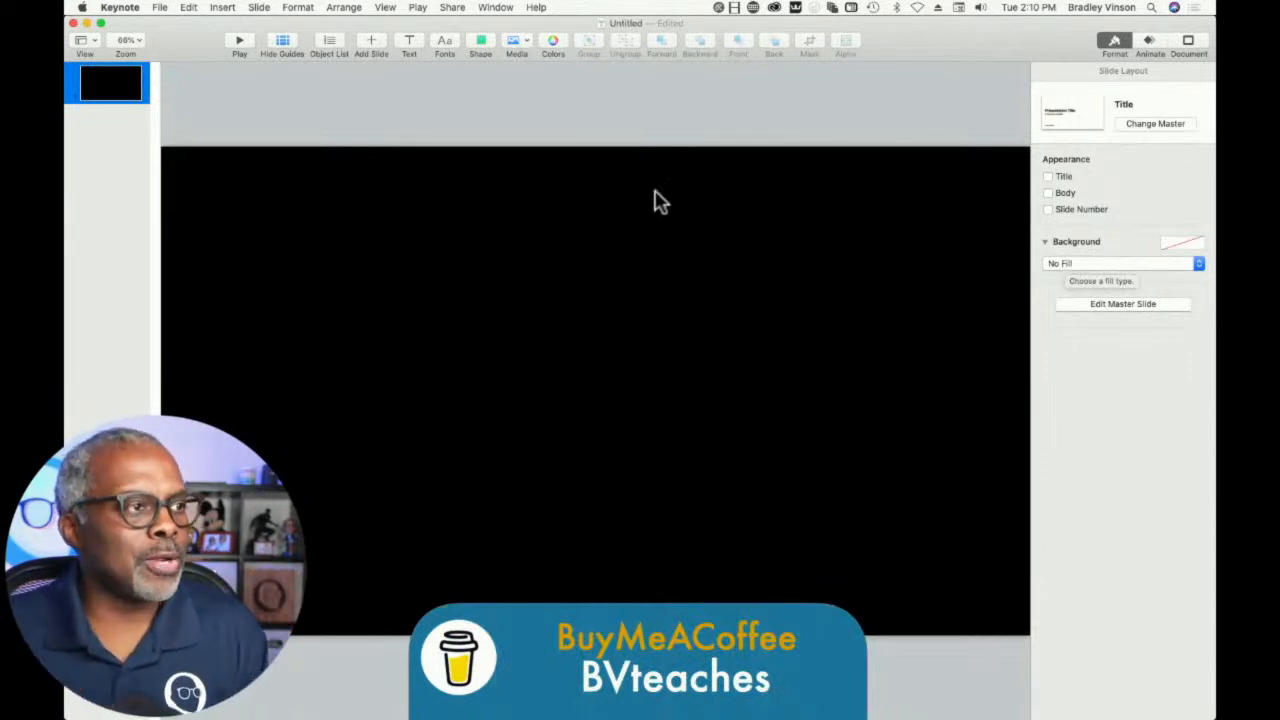
- Add a square shape to the slide, apply the blue shape style and enlarge it into a rectangle
{"action": "left_click", "coordinate": [480, 45]}
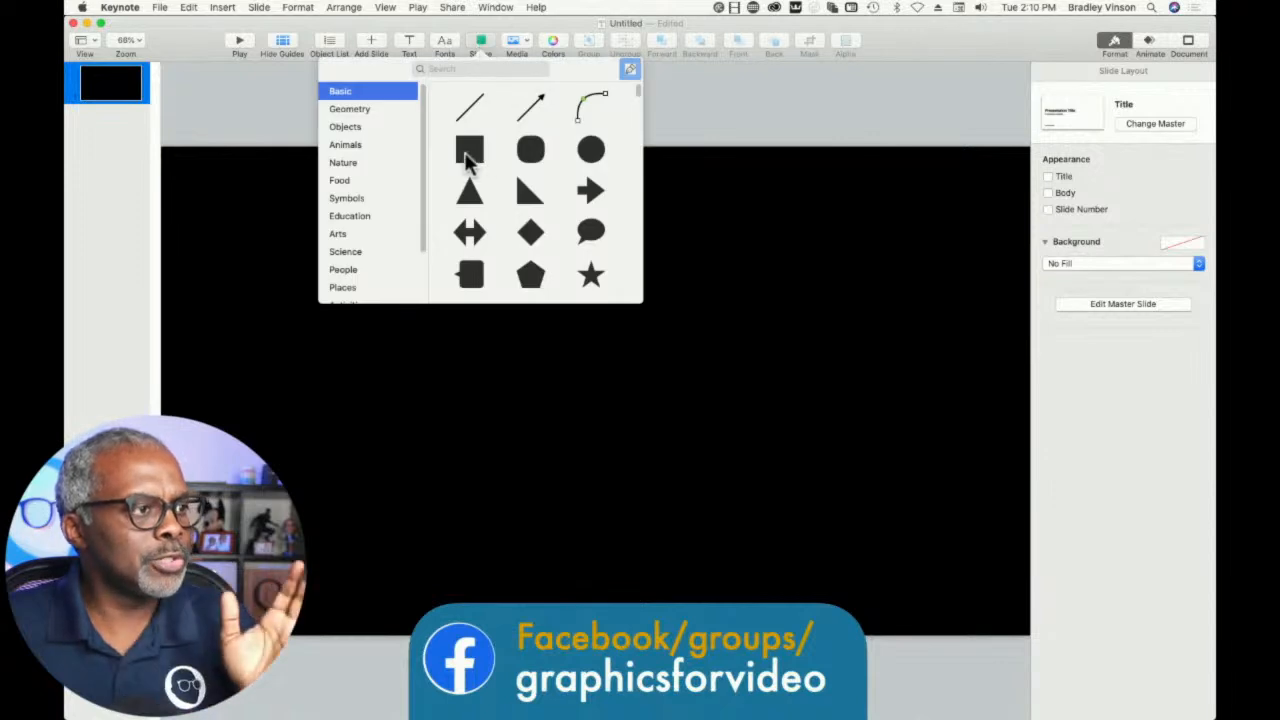
{"action": "left_click", "coordinate": [466, 148]}
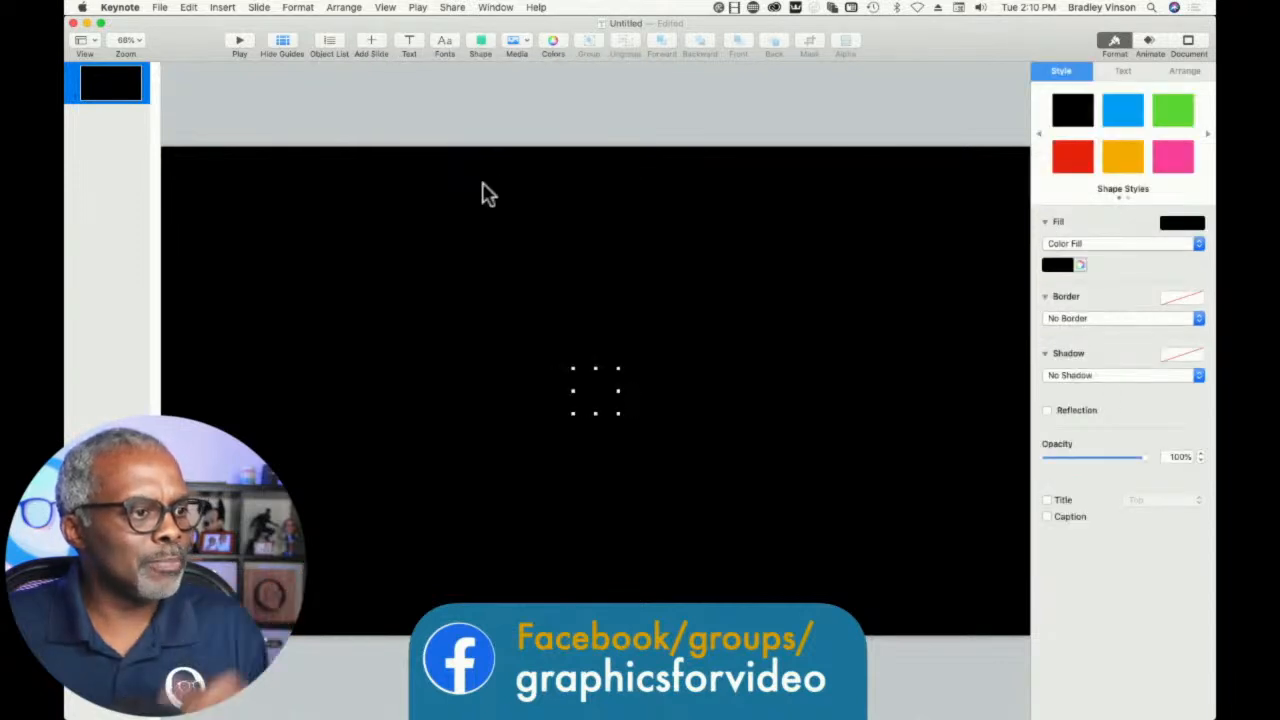
{"action": "left_click", "coordinate": [1125, 107]}
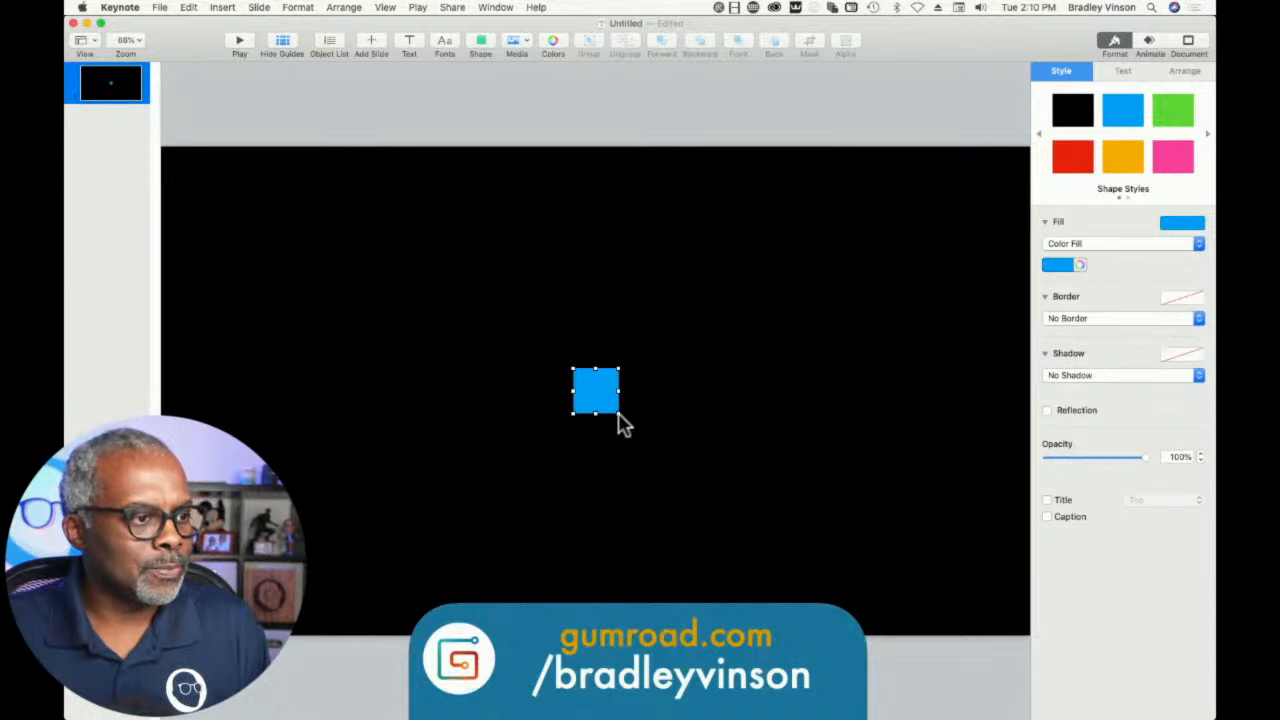
{"action": "left_click_drag", "start_coordinate": [619, 413], "coordinate": [755, 524]}
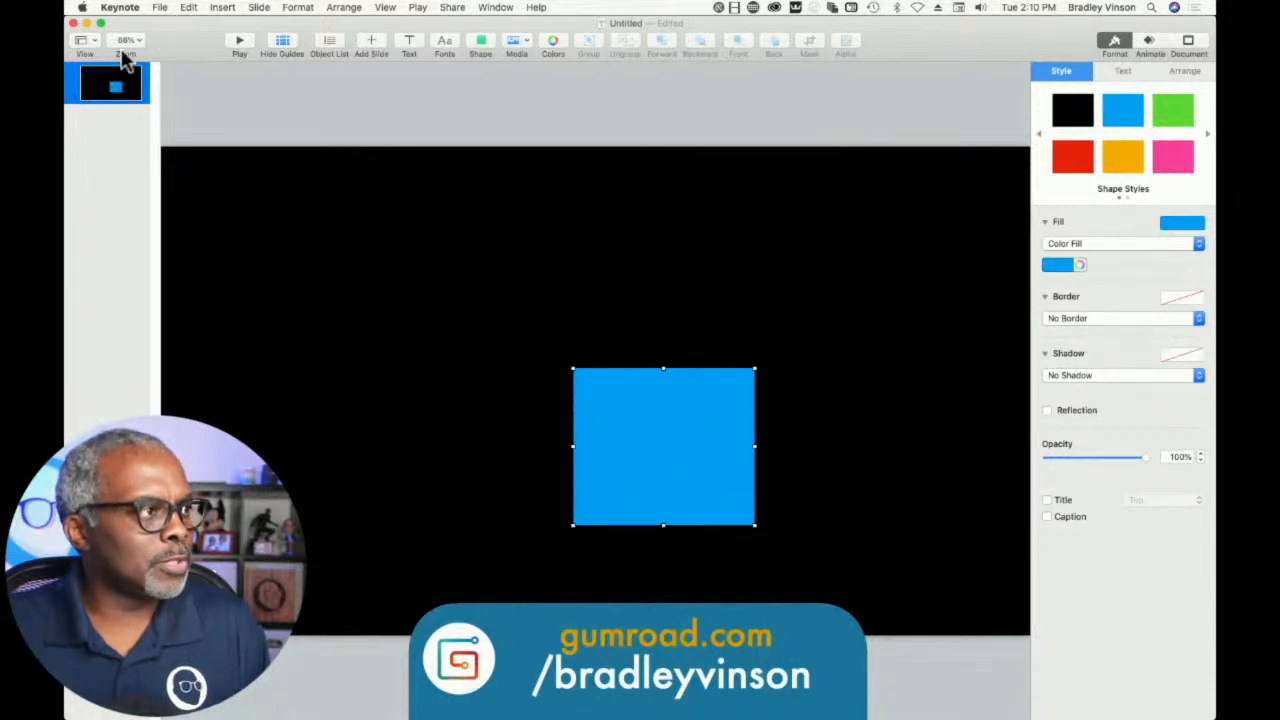
- Move the blue rectangle completely off the slide, just beyond its right edge
{"action": "left_click", "coordinate": [126, 45]}
{"action": "left_click", "coordinate": [126, 75]}
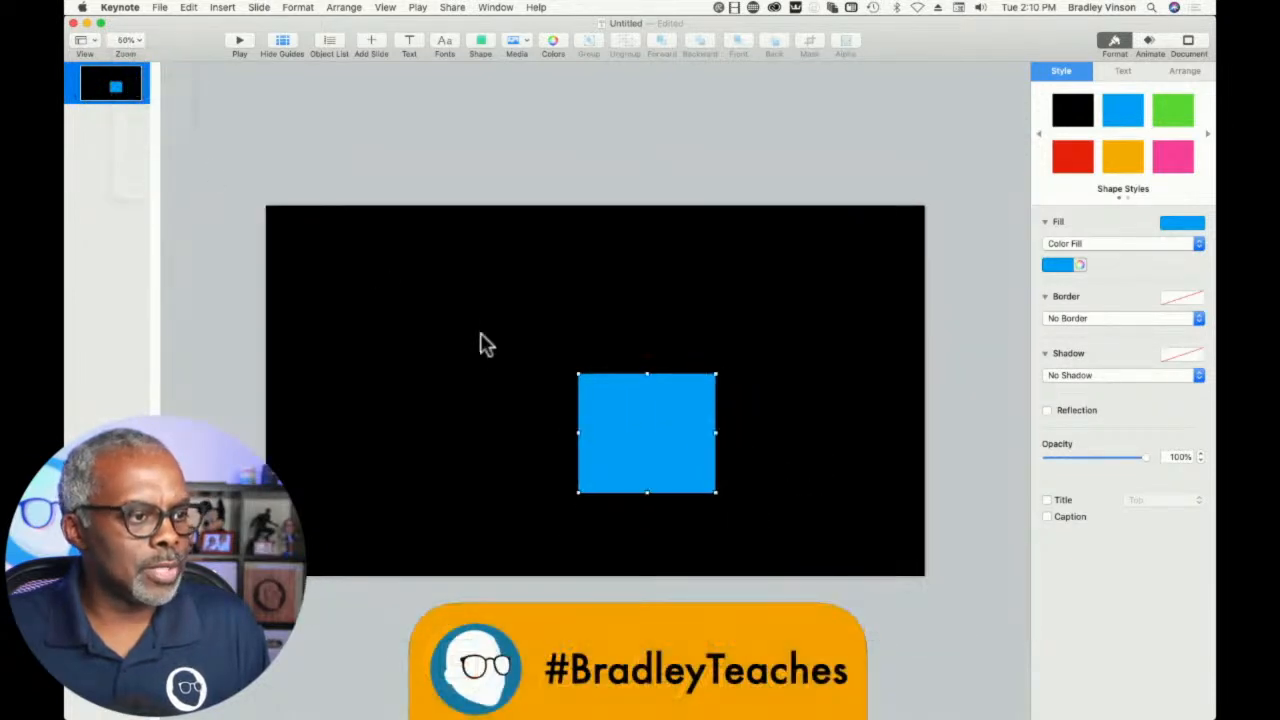
{"action": "left_click_drag", "start_coordinate": [642, 438], "coordinate": [1003, 399]}
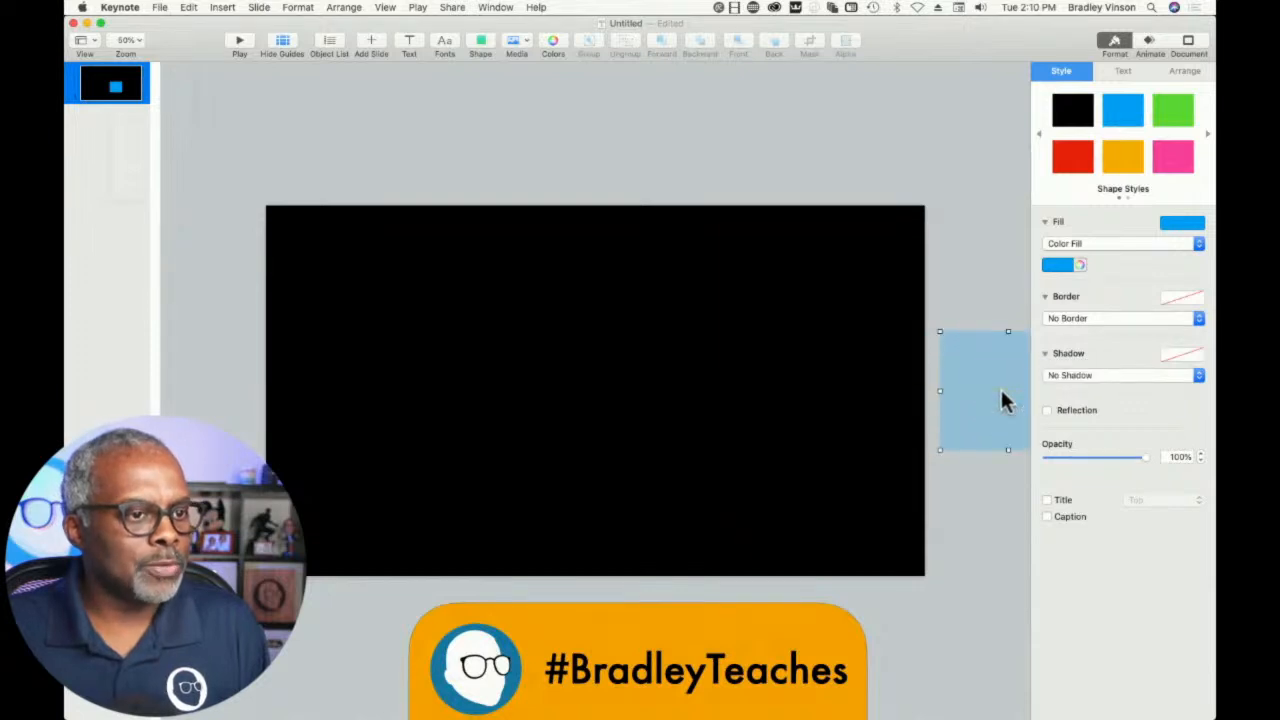
- Add a Move In build-in effect to the blue rectangle
{"action": "left_click", "coordinate": [1149, 45]}
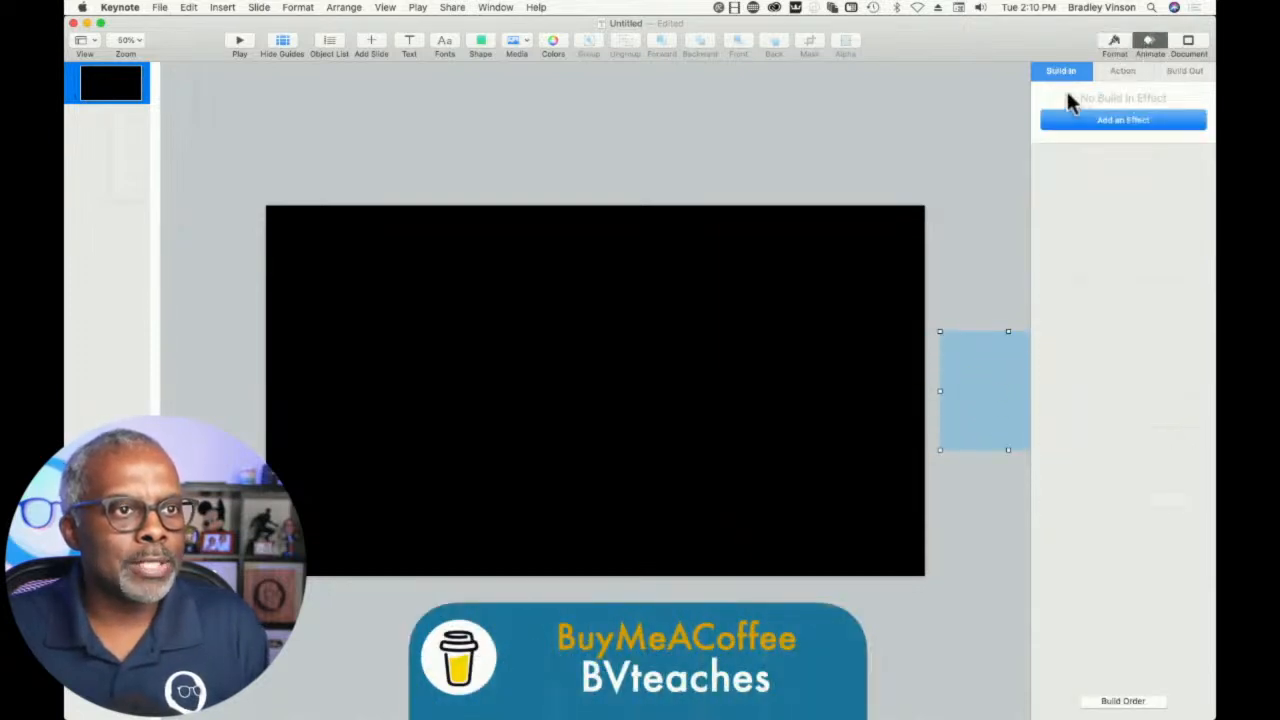
{"action": "left_click", "coordinate": [1071, 119]}
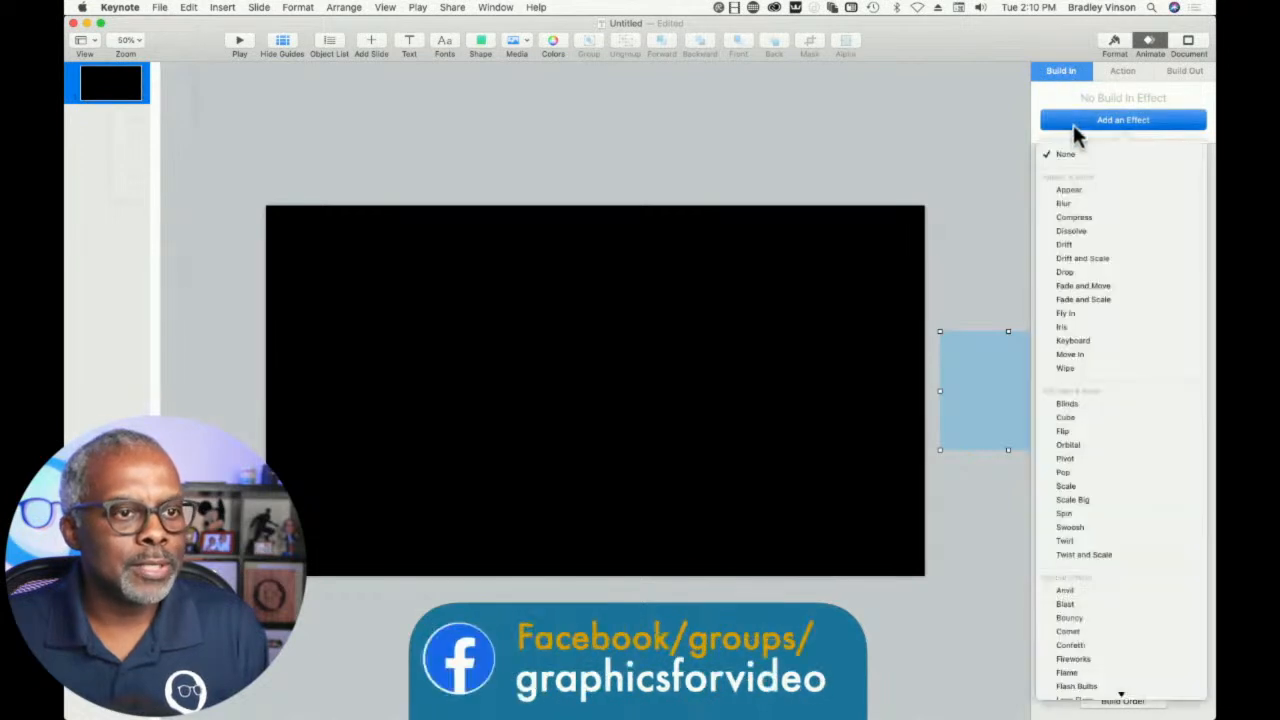
{"action": "left_click", "coordinate": [1066, 354]}
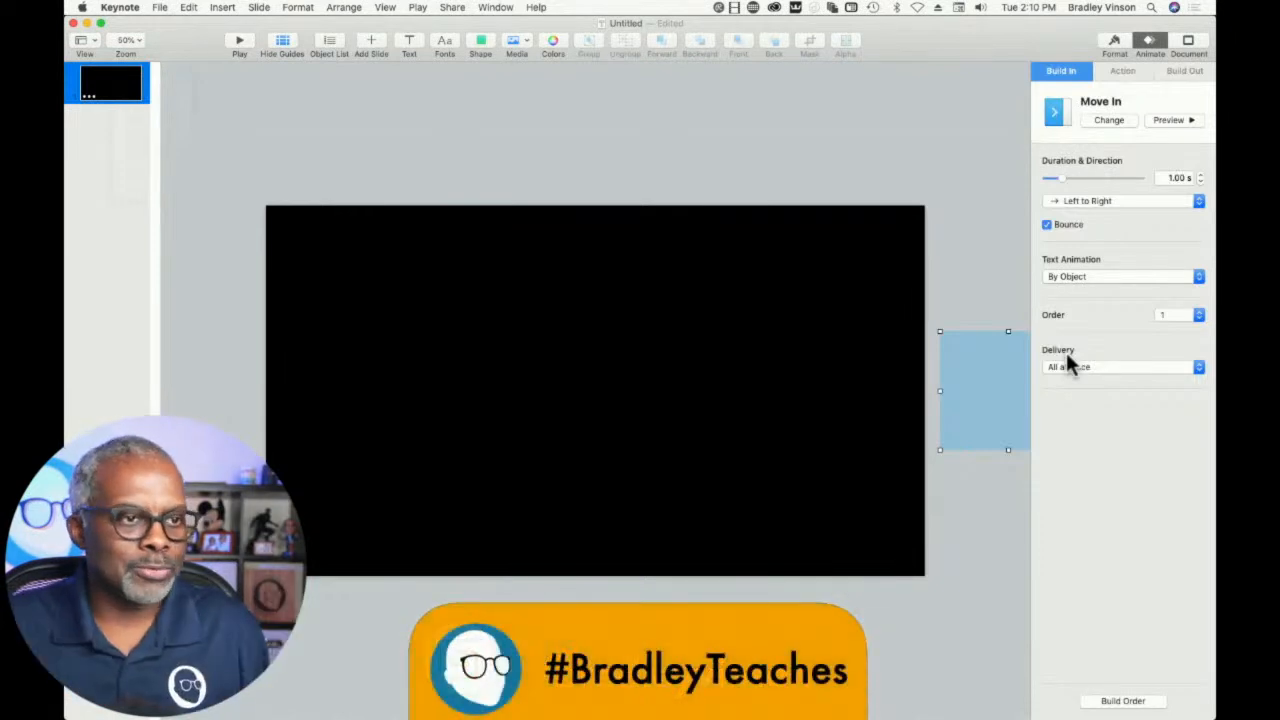
- Deselect the rectangle and check the slide's background fill setting
{"action": "left_click", "coordinate": [834, 126]}
{"action": "left_click", "coordinate": [711, 266]}
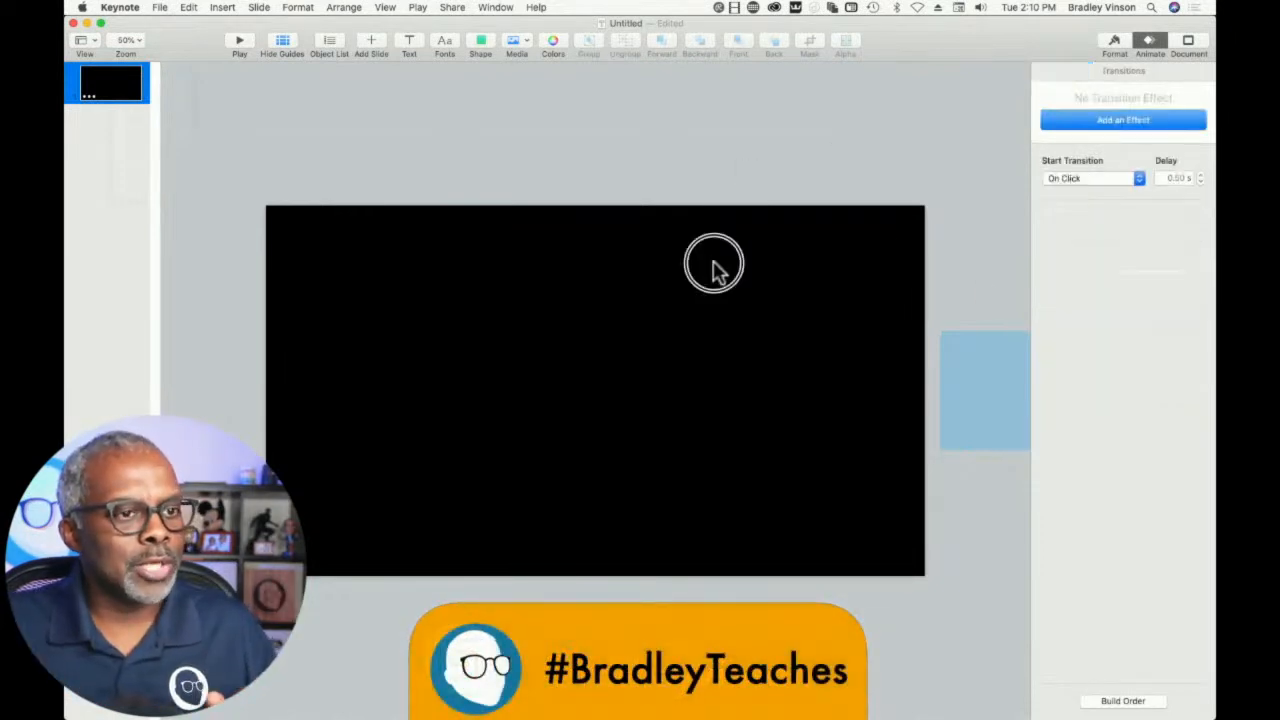
{"action": "left_click", "coordinate": [1115, 42]}
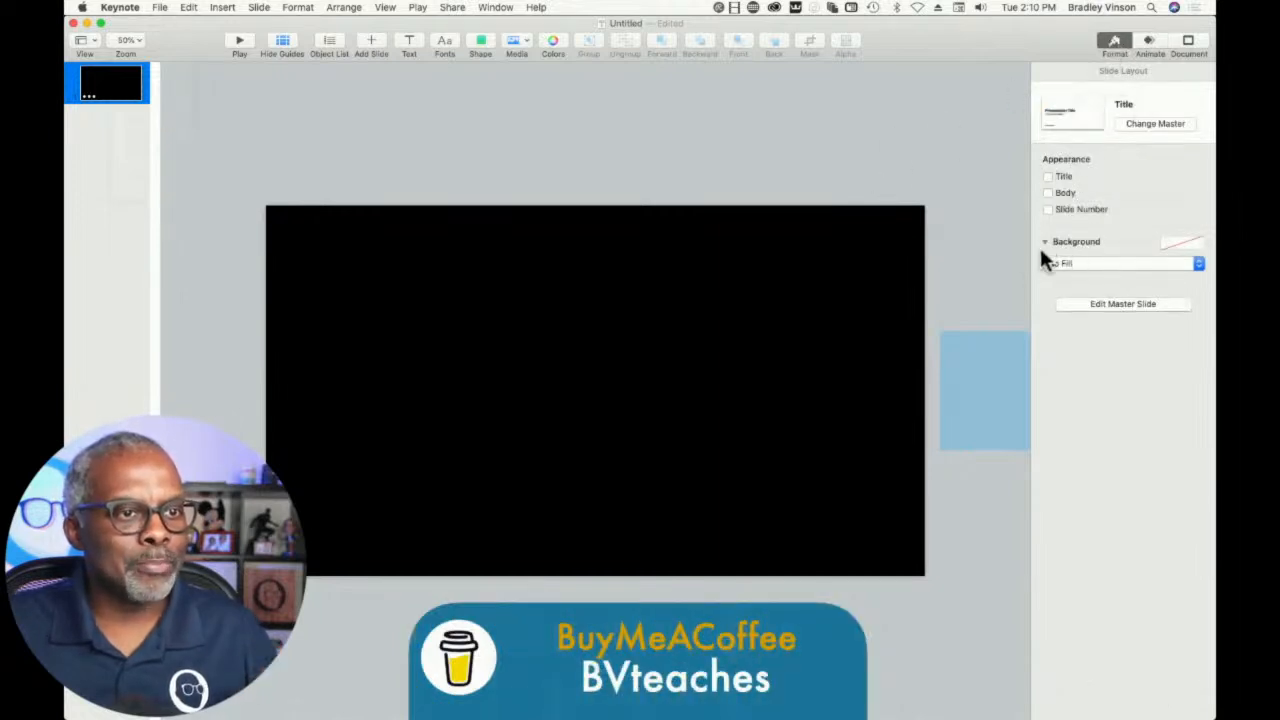
{"action": "left_click", "coordinate": [543, 143]}
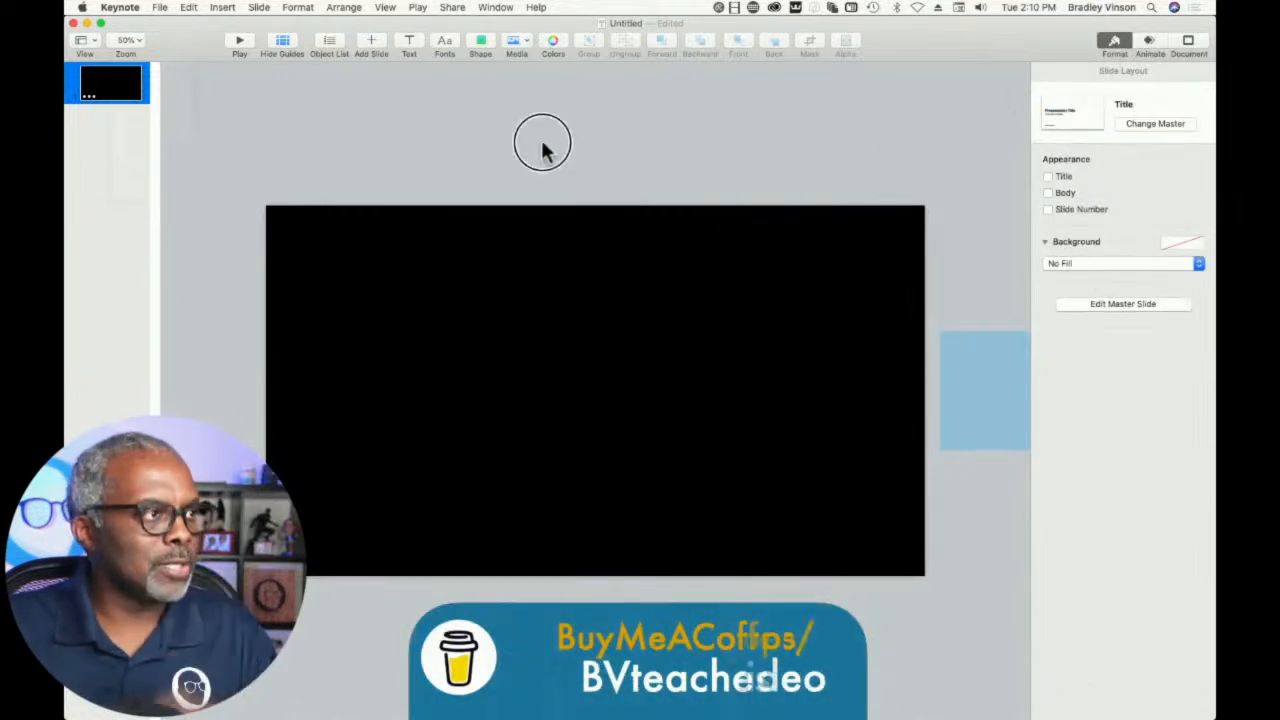
- Start a movie export and set both the next-slide and next-build delays to 0 seconds
{"action": "left_click", "coordinate": [159, 8]}
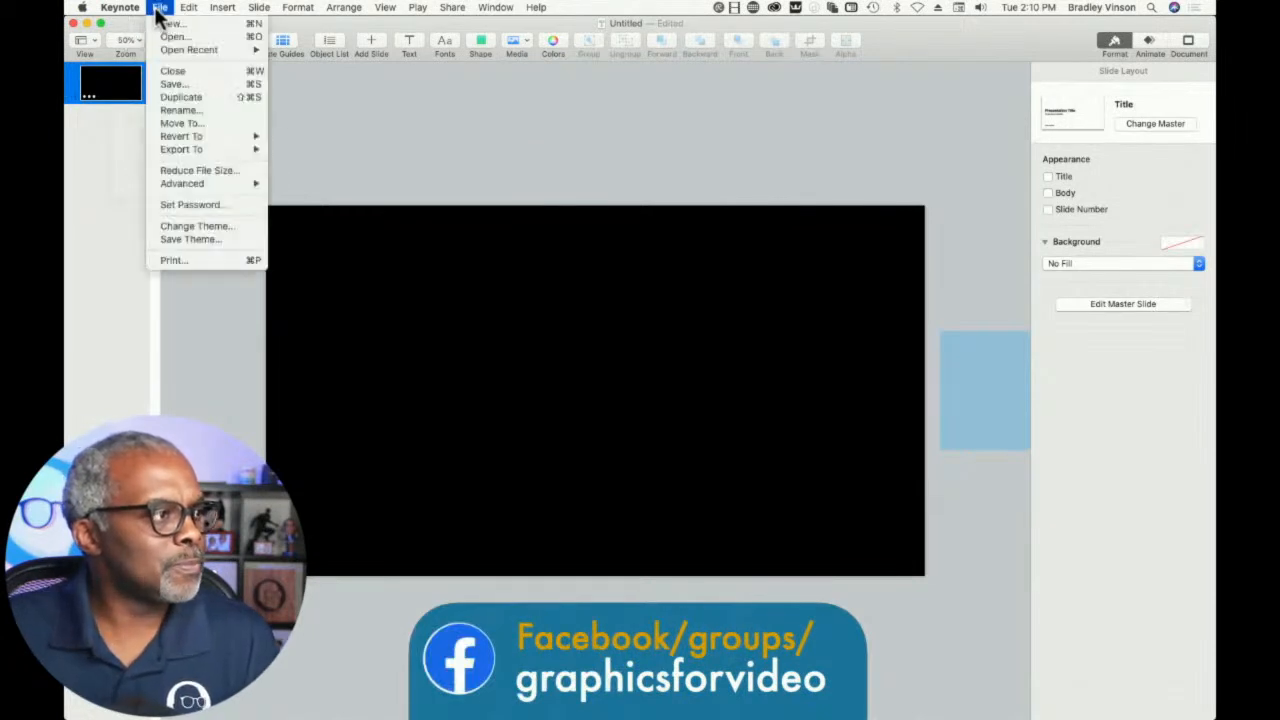
{"action": "mouse_move", "coordinate": [240, 150]}
{"action": "left_click", "coordinate": [297, 172]}
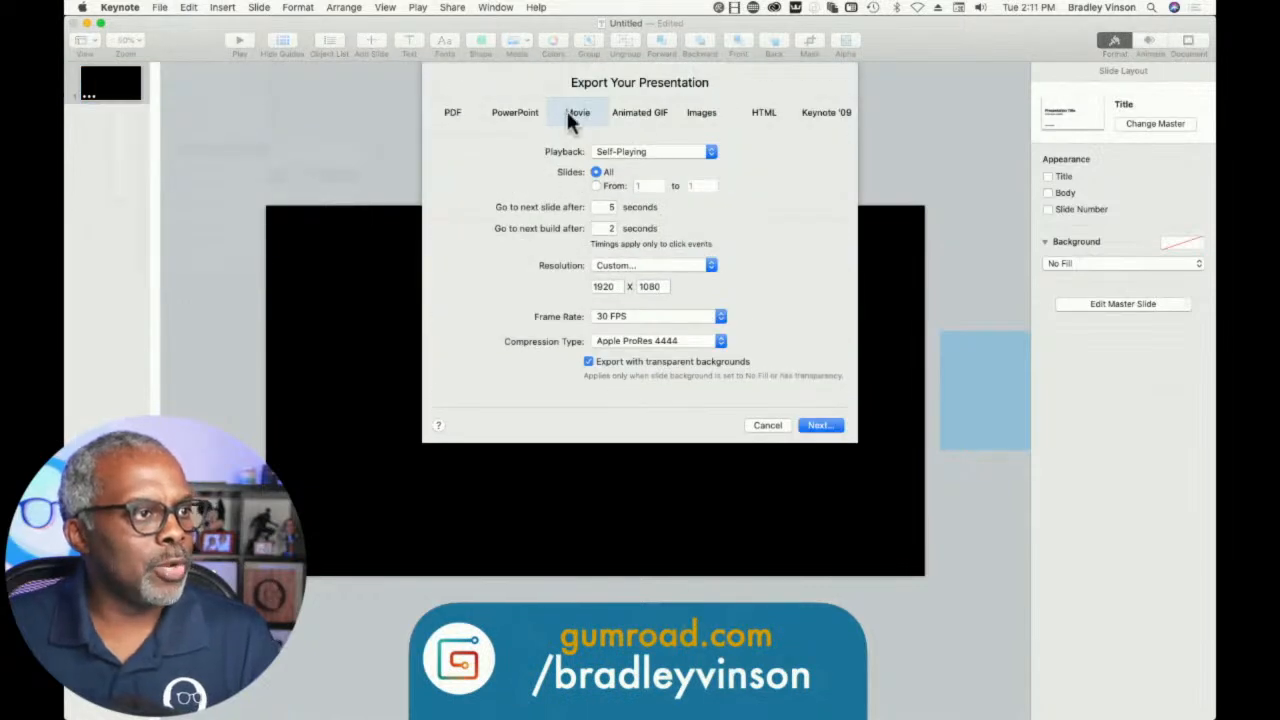
{"action": "left_click", "coordinate": [603, 208]}
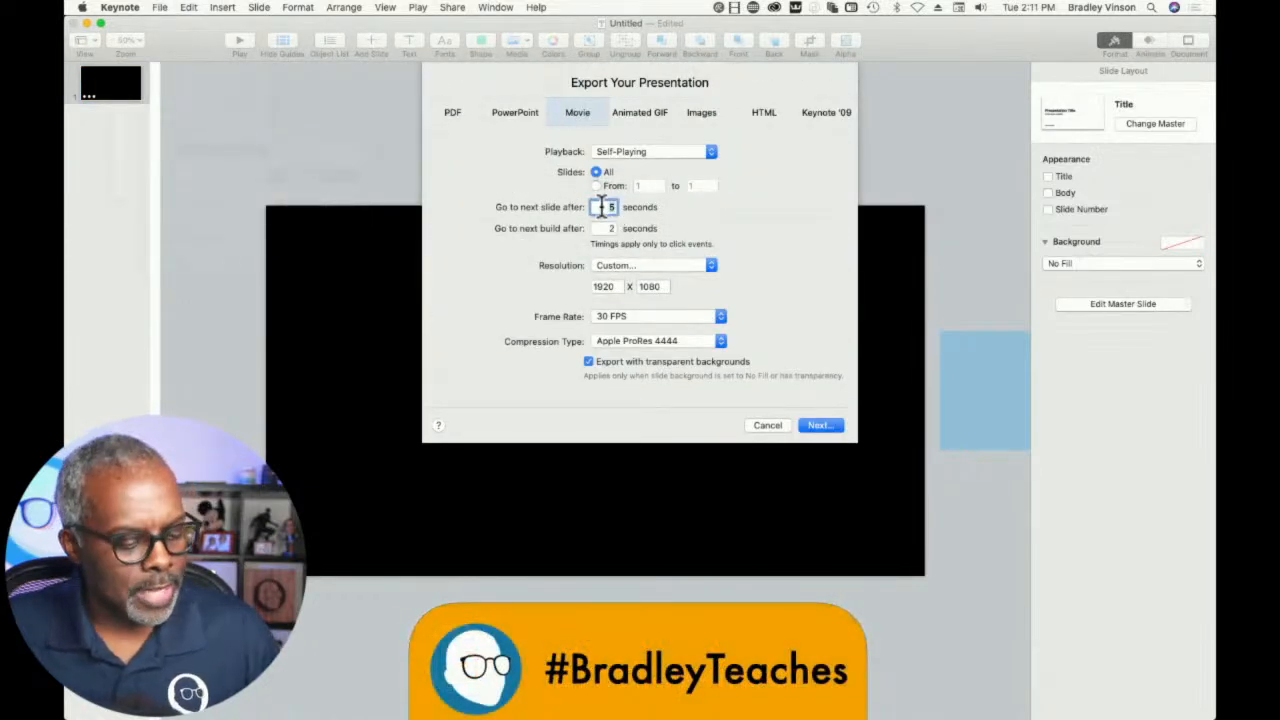
{"action": "double_click", "coordinate": [603, 228]}
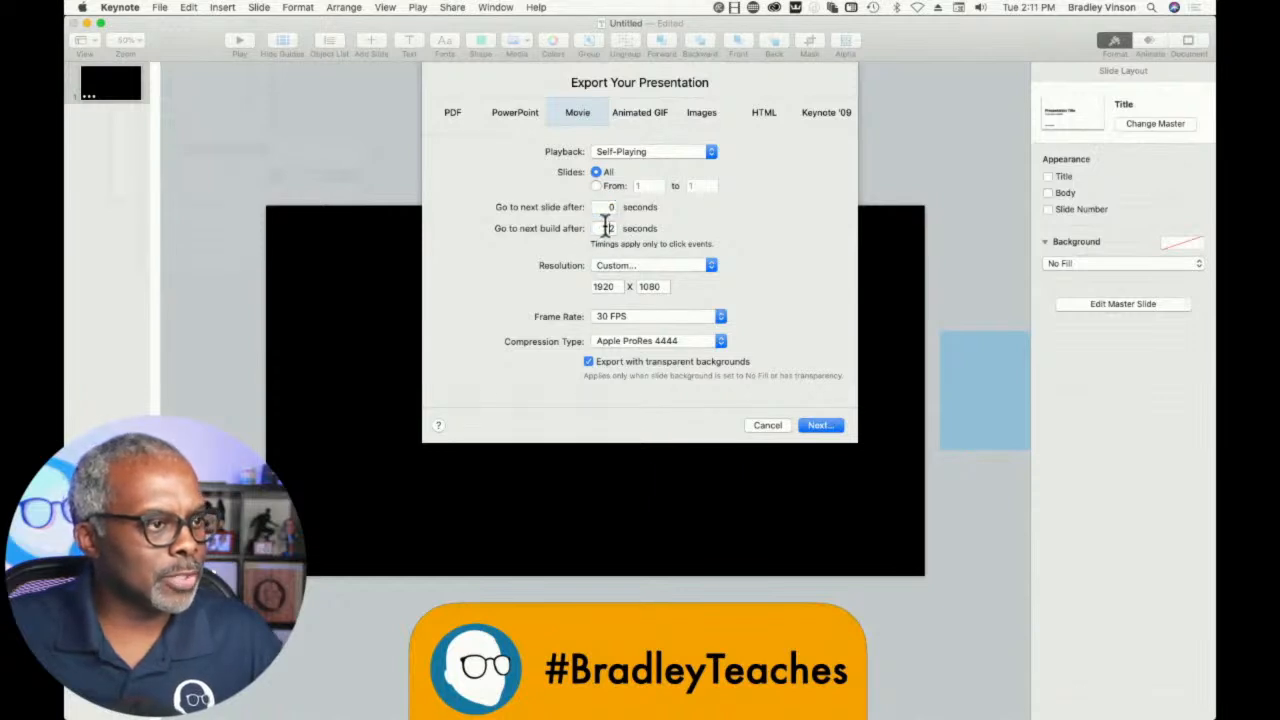
{"action": "type", "text": "0"}
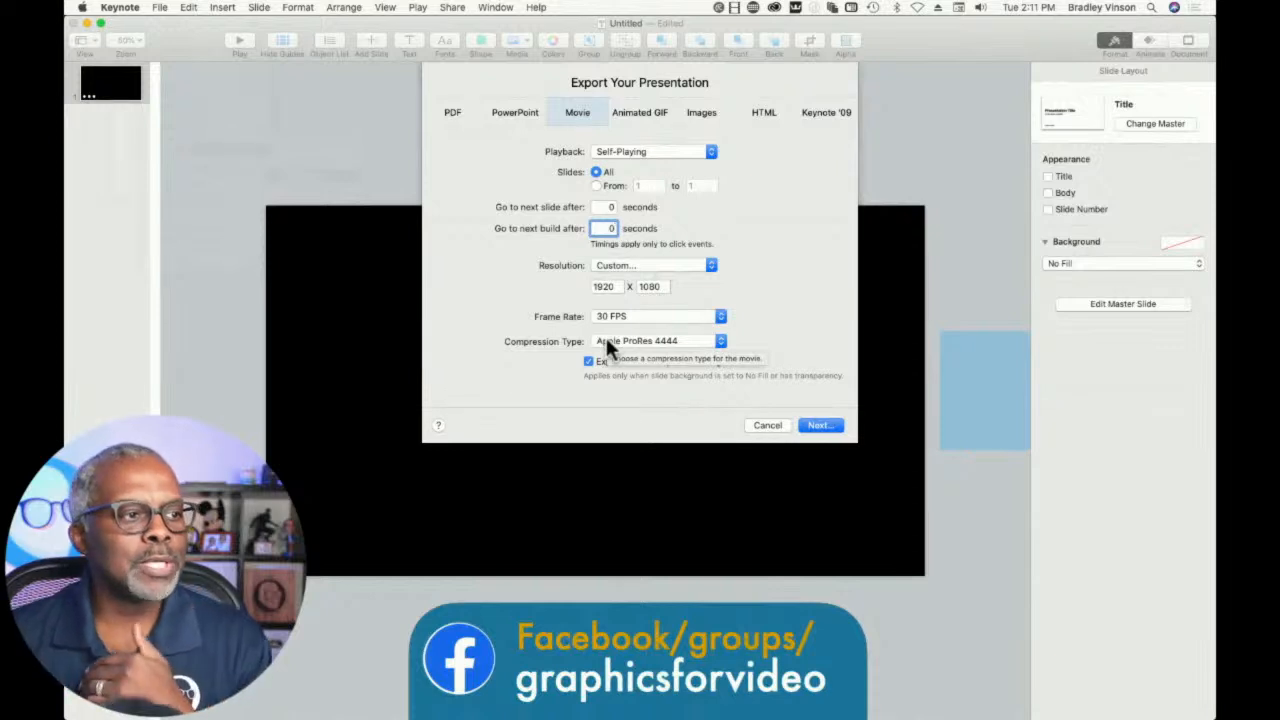
- Check the export's resolution choices and select Apple ProRes 4444 as the compression type
{"action": "left_click", "coordinate": [628, 262]}
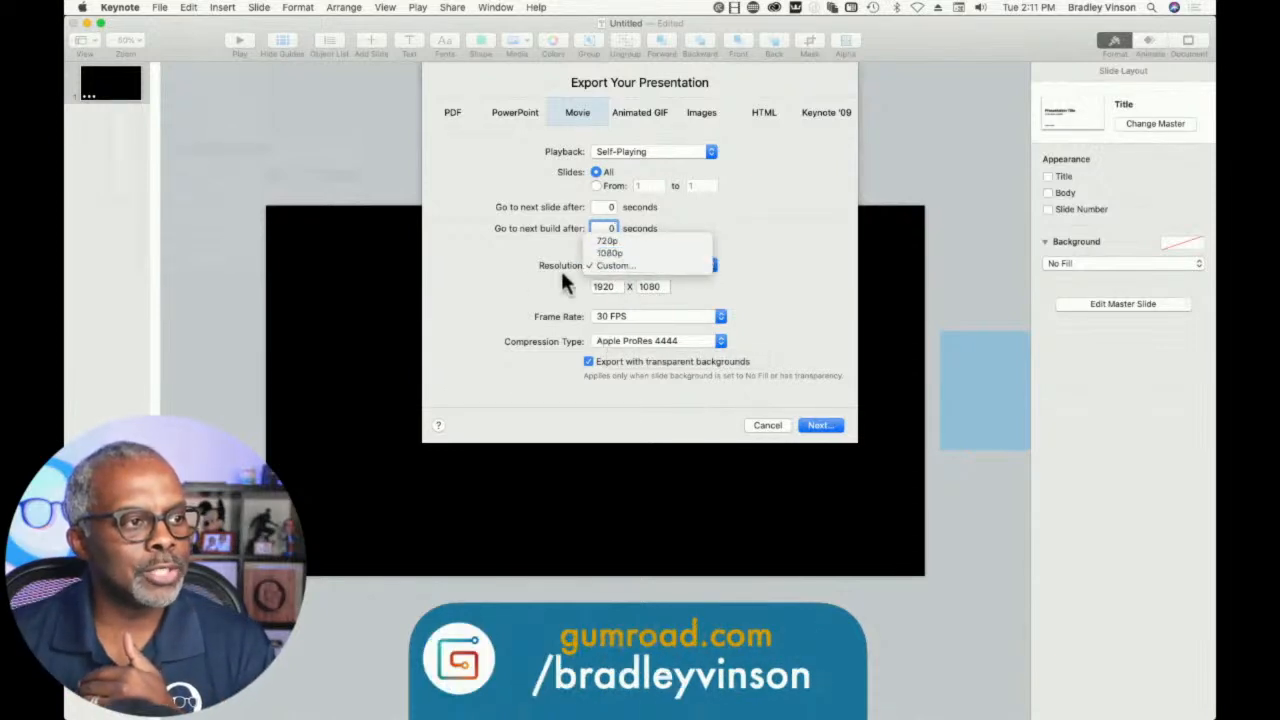
{"action": "left_click", "coordinate": [504, 300]}
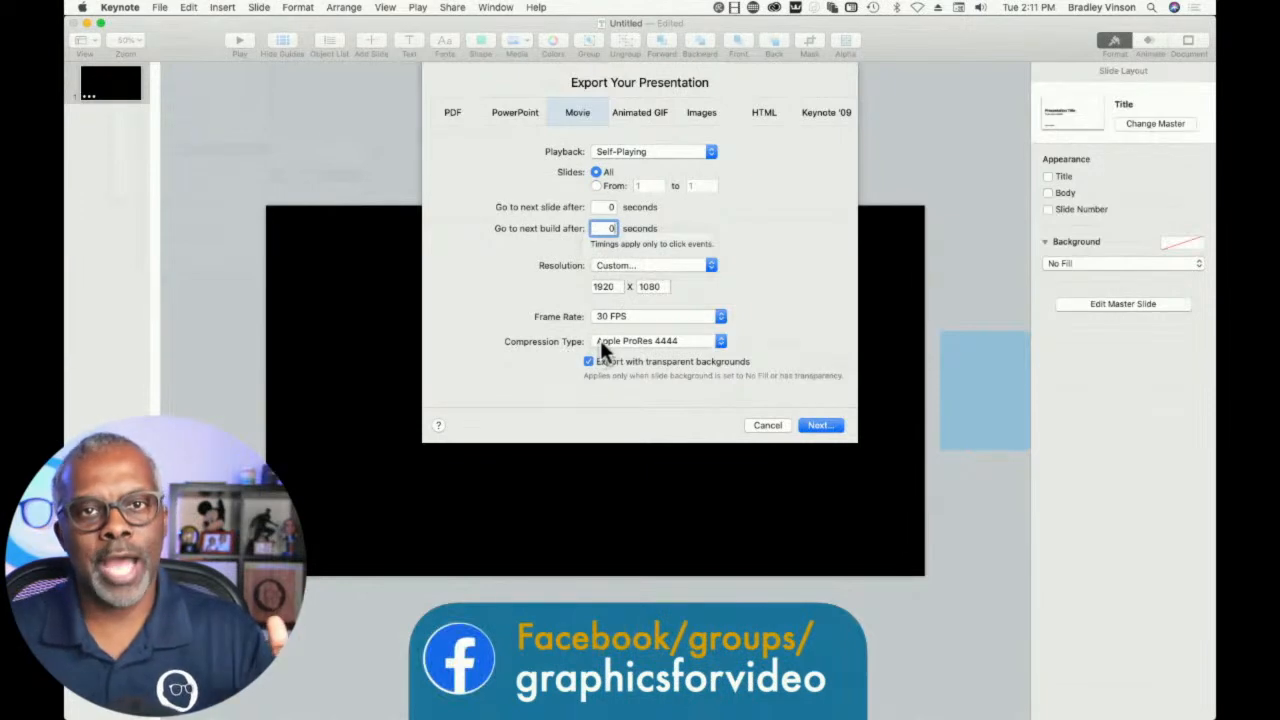
{"action": "left_click", "coordinate": [628, 343]}
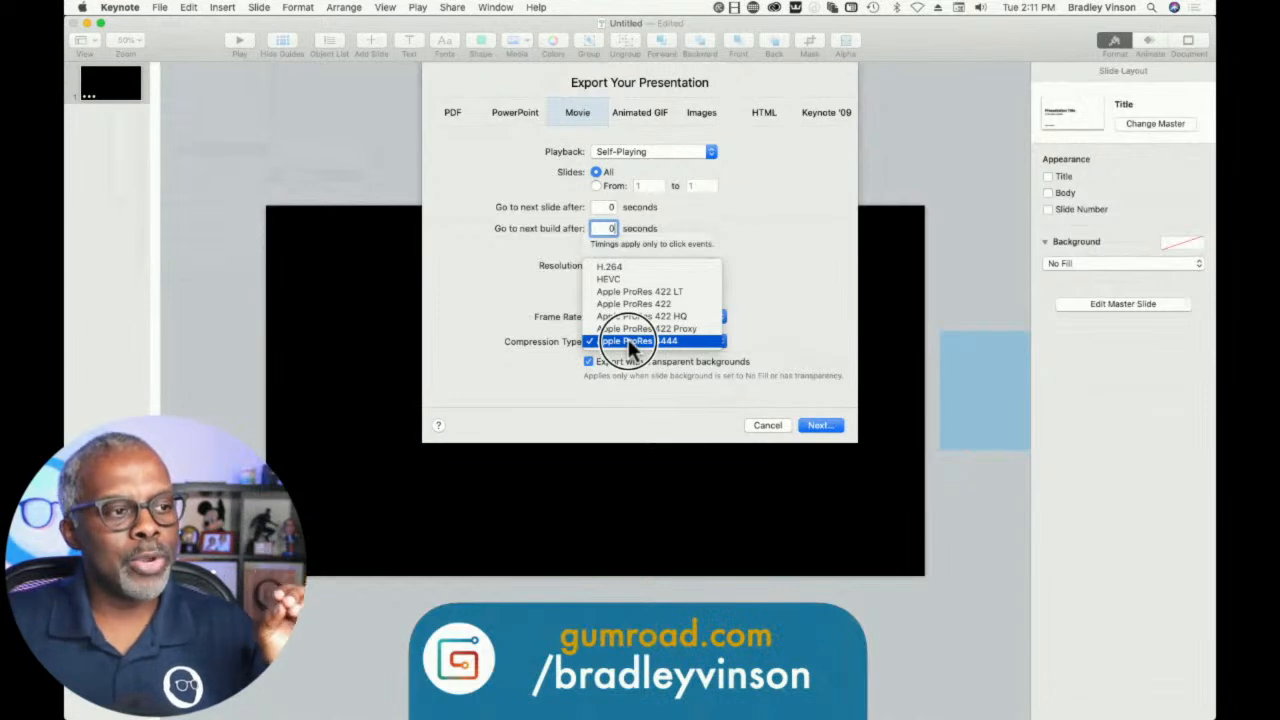
{"action": "left_click", "coordinate": [628, 343]}
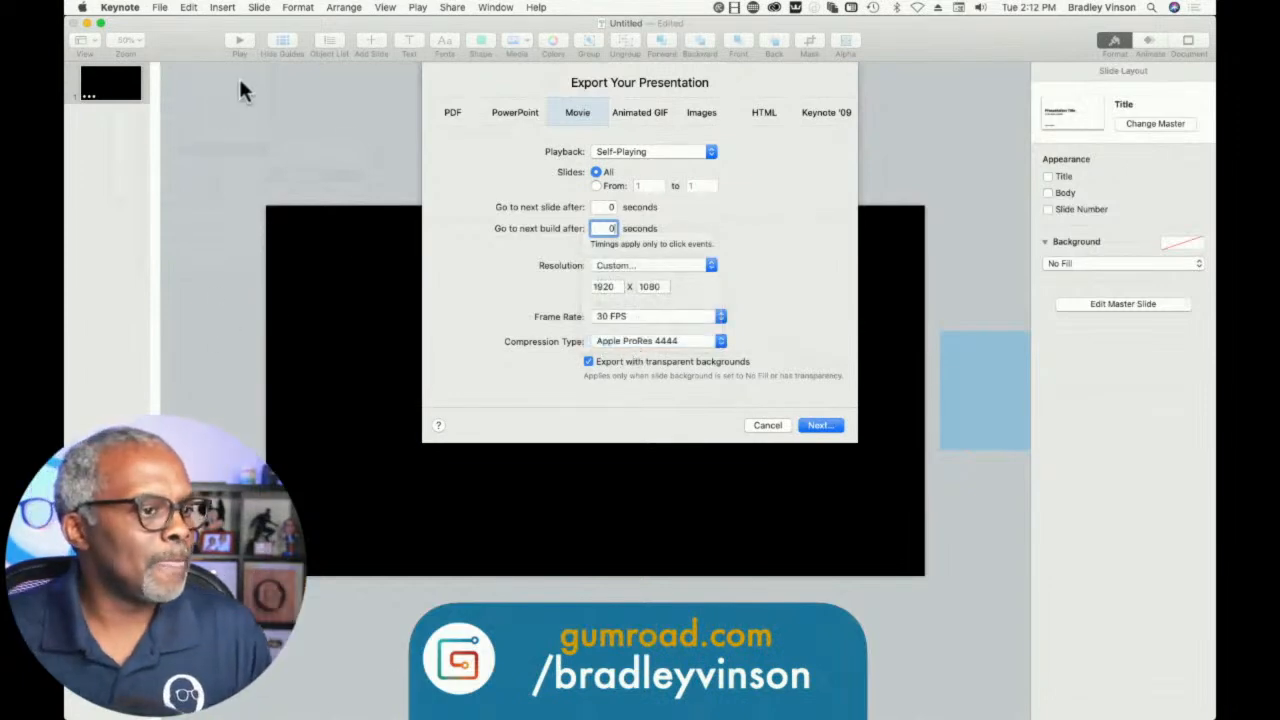
- Export the movie to the Desktop under the file name -----00000.mov
{"action": "left_click", "coordinate": [819, 427]}
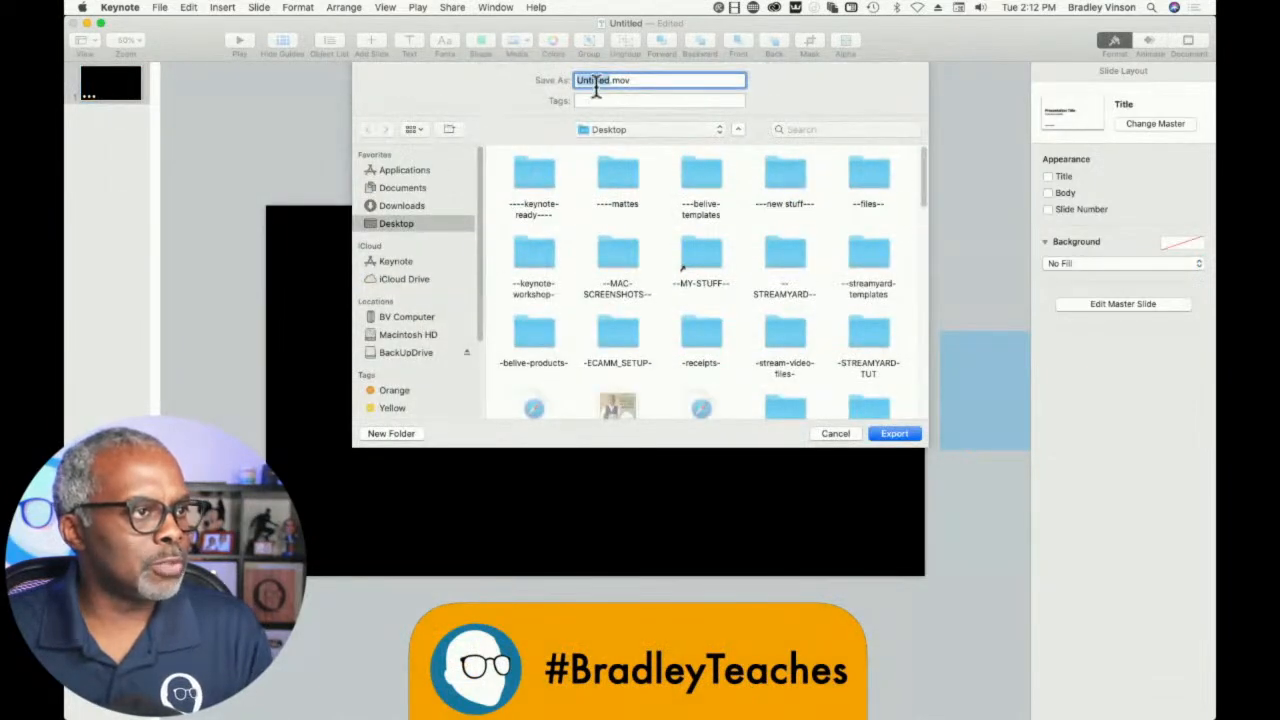
{"action": "double_click", "coordinate": [600, 82]}
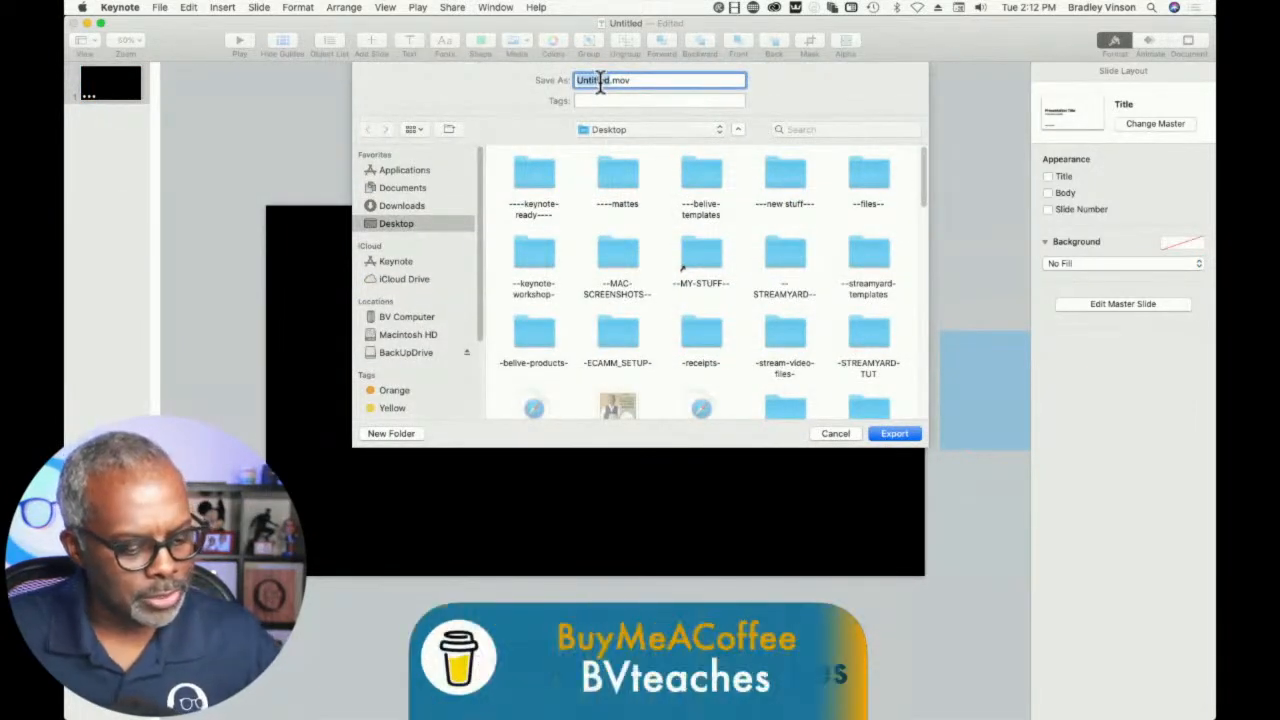
{"action": "type", "text": "-----000"}
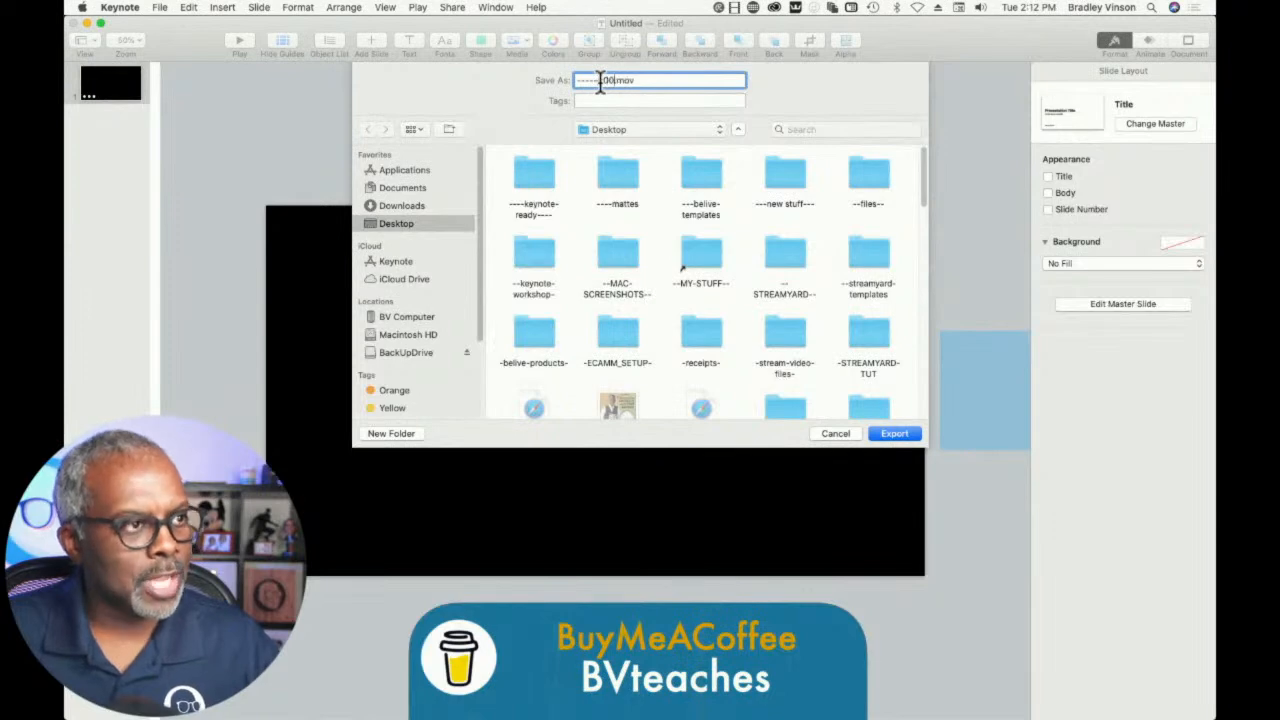
{"action": "type", "text": "00"}
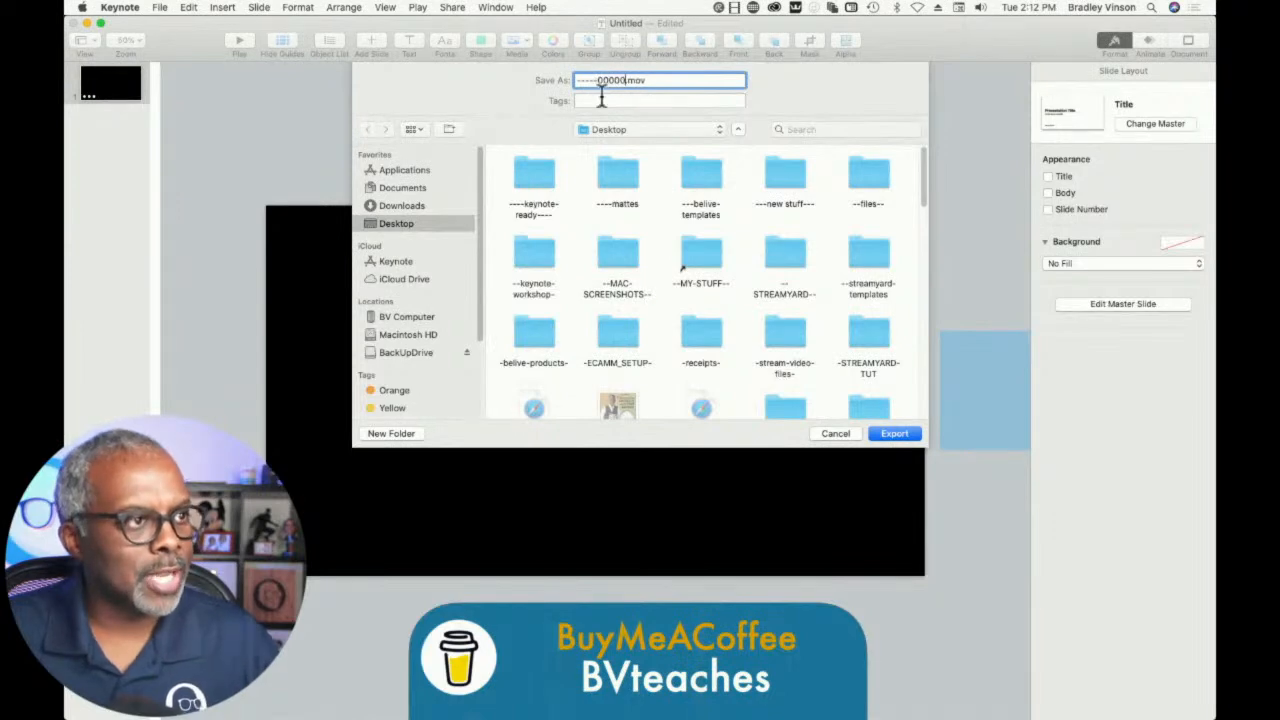
{"action": "left_click", "coordinate": [885, 437]}
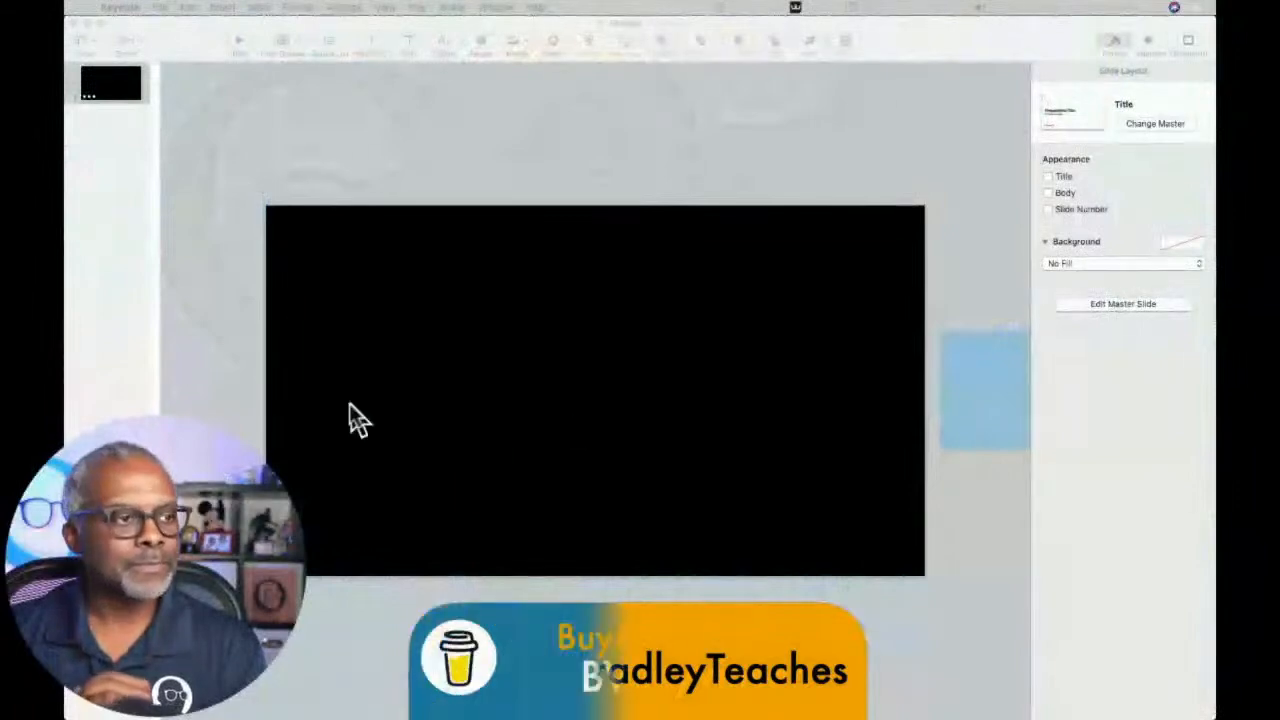
- Examine the slide's background fill options without changing the No Fill setting
{"action": "left_click", "coordinate": [569, 147]}
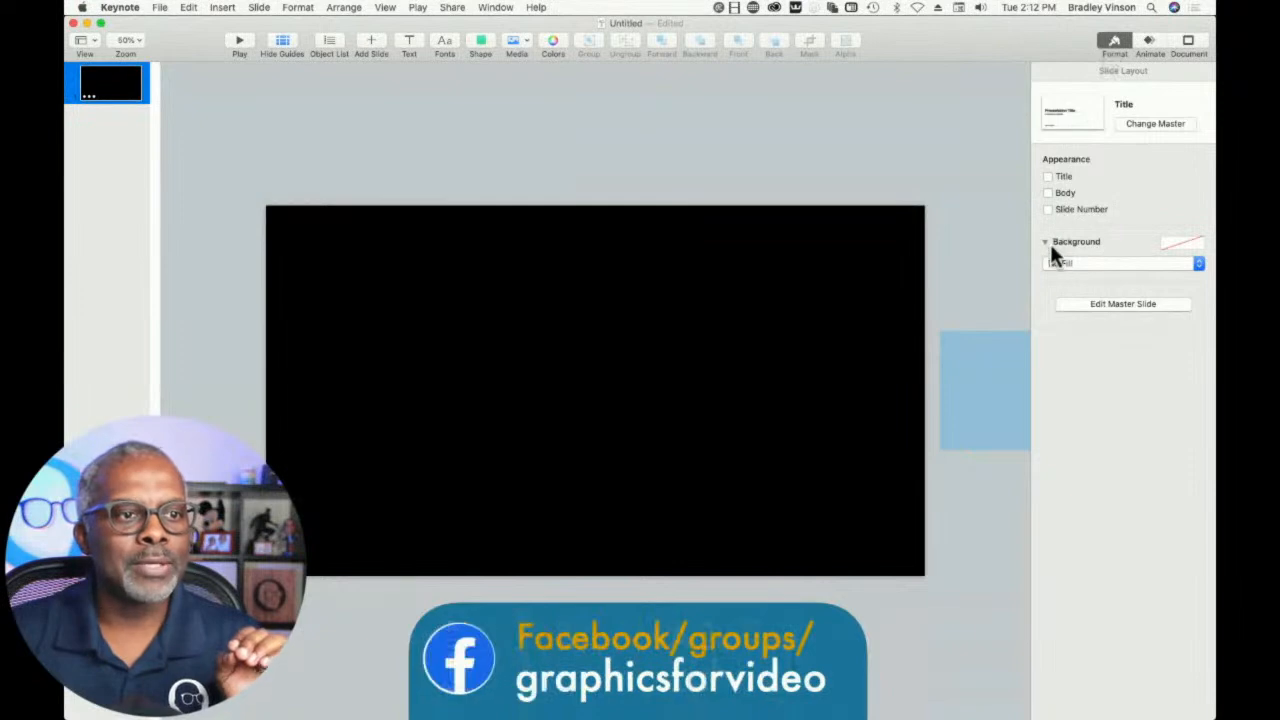
{"action": "left_click", "coordinate": [1066, 264]}
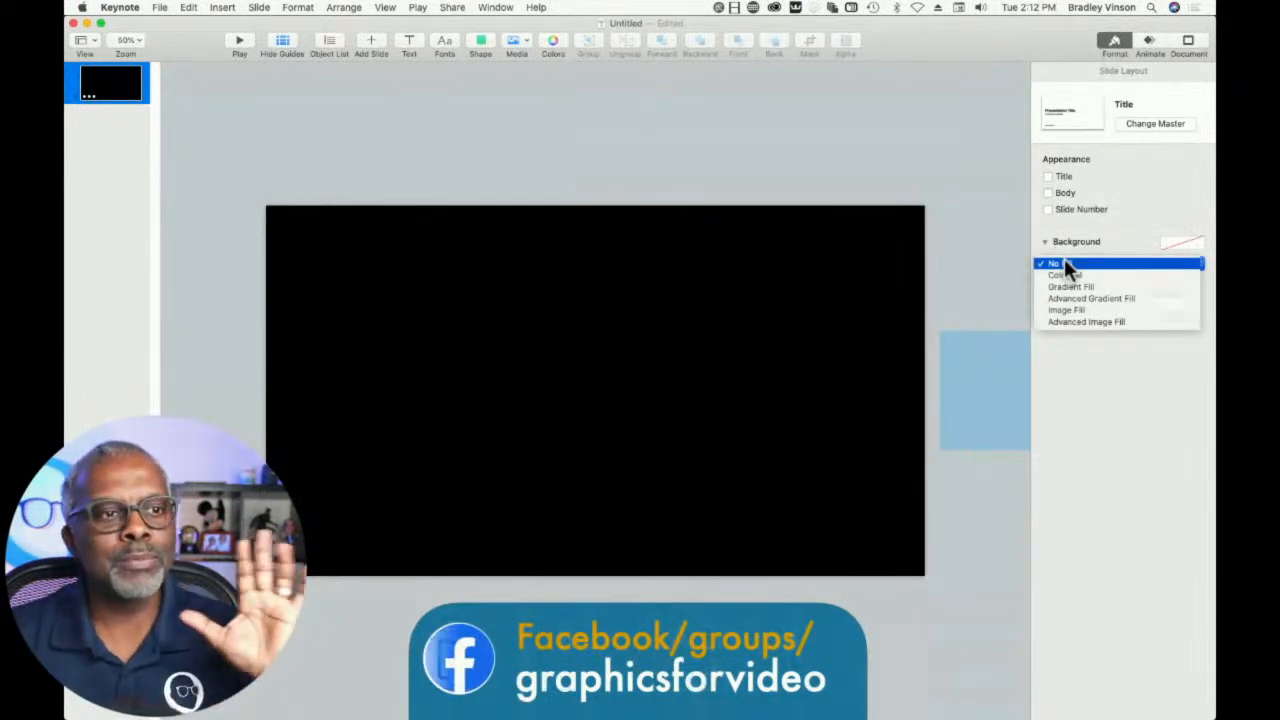
{"action": "left_click", "coordinate": [934, 166]}
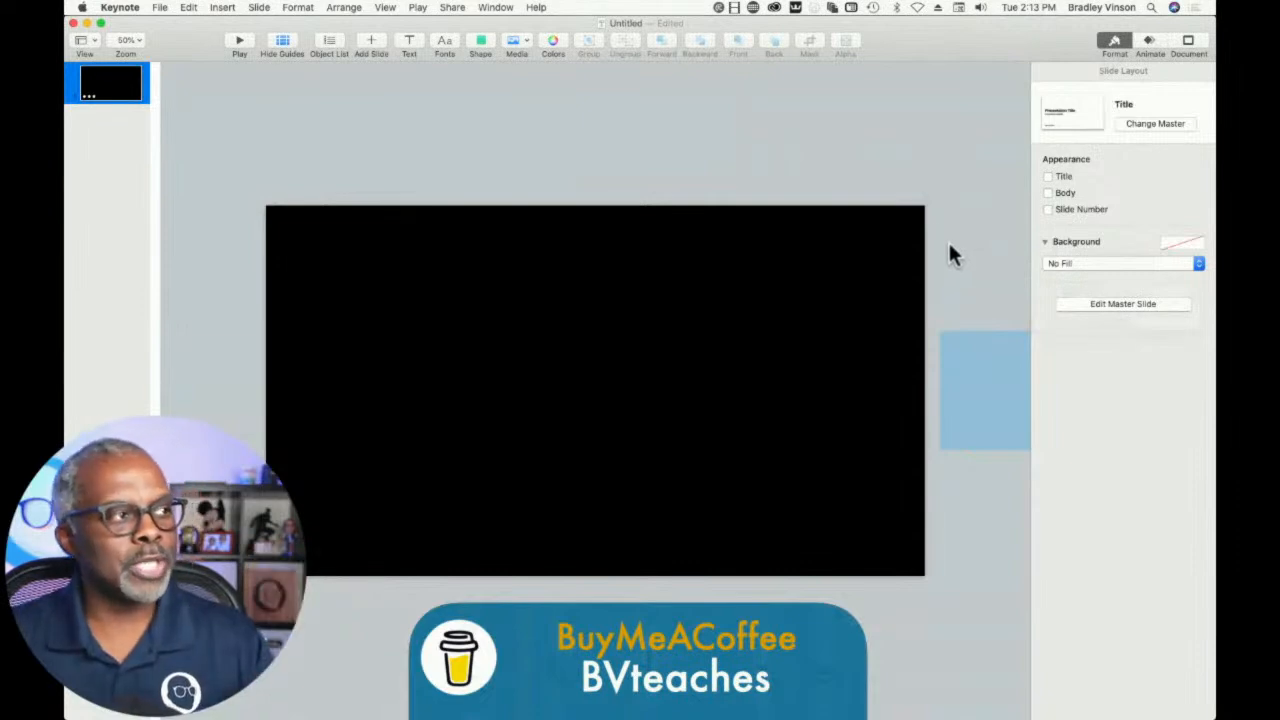
- Review the slide and build timings in the movie export settings, and cancel the export
{"action": "left_click", "coordinate": [160, 7]}
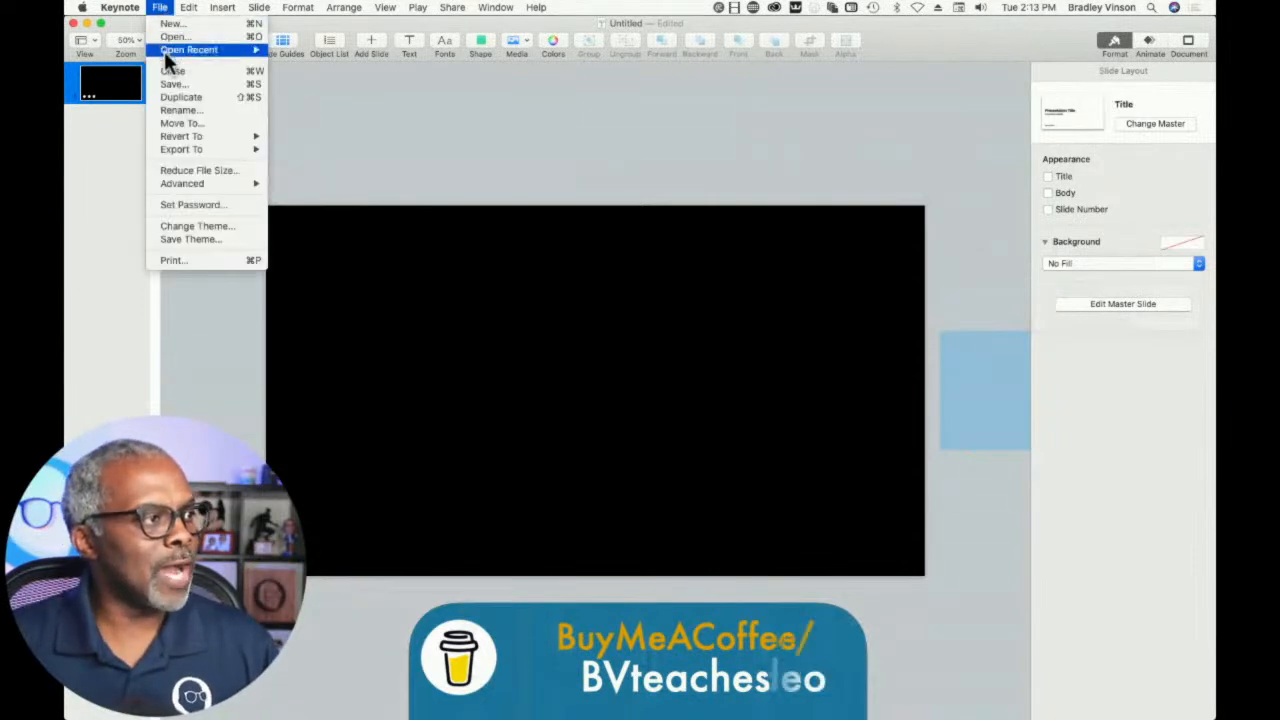
{"action": "mouse_move", "coordinate": [186, 155]}
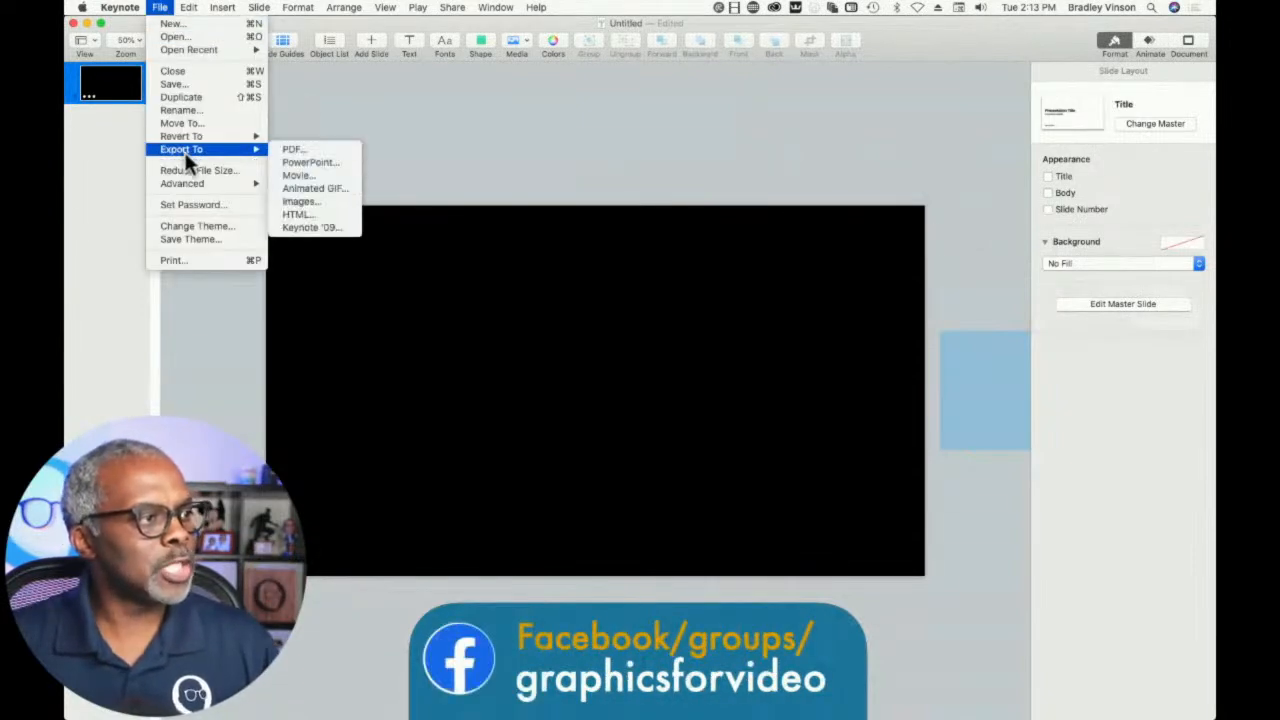
{"action": "left_click", "coordinate": [297, 182]}
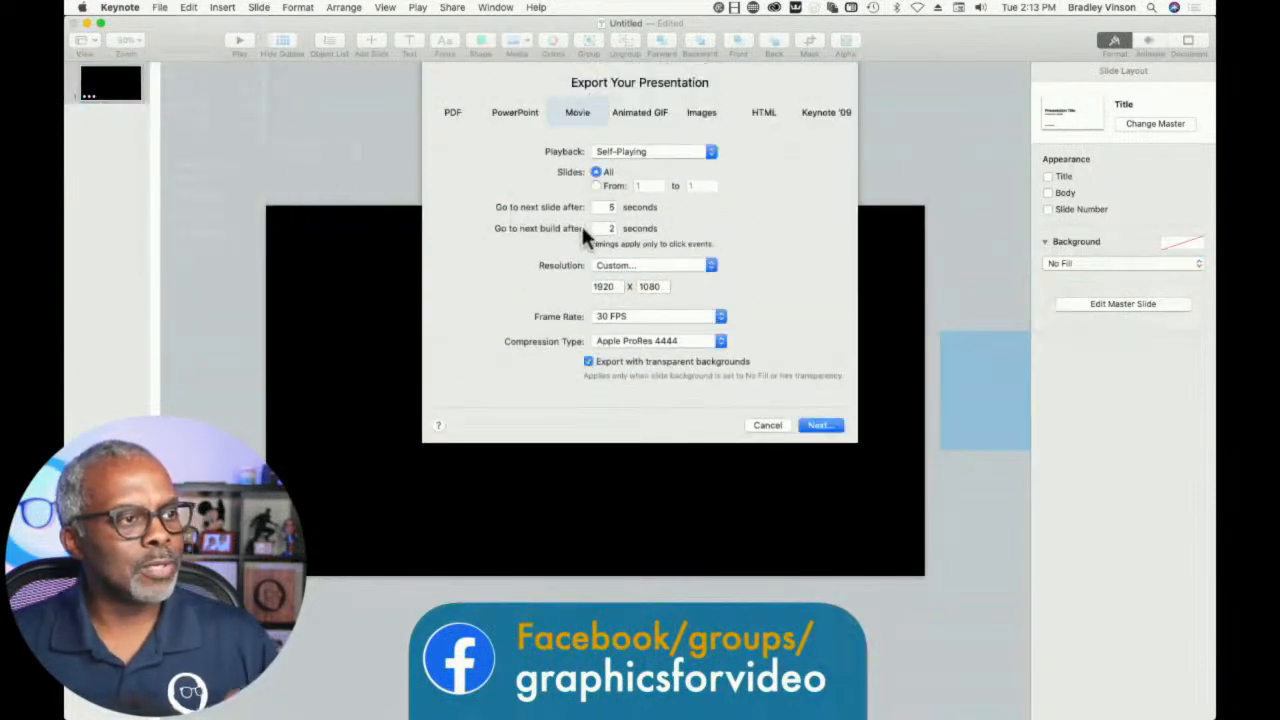
{"action": "left_click", "coordinate": [606, 208]}
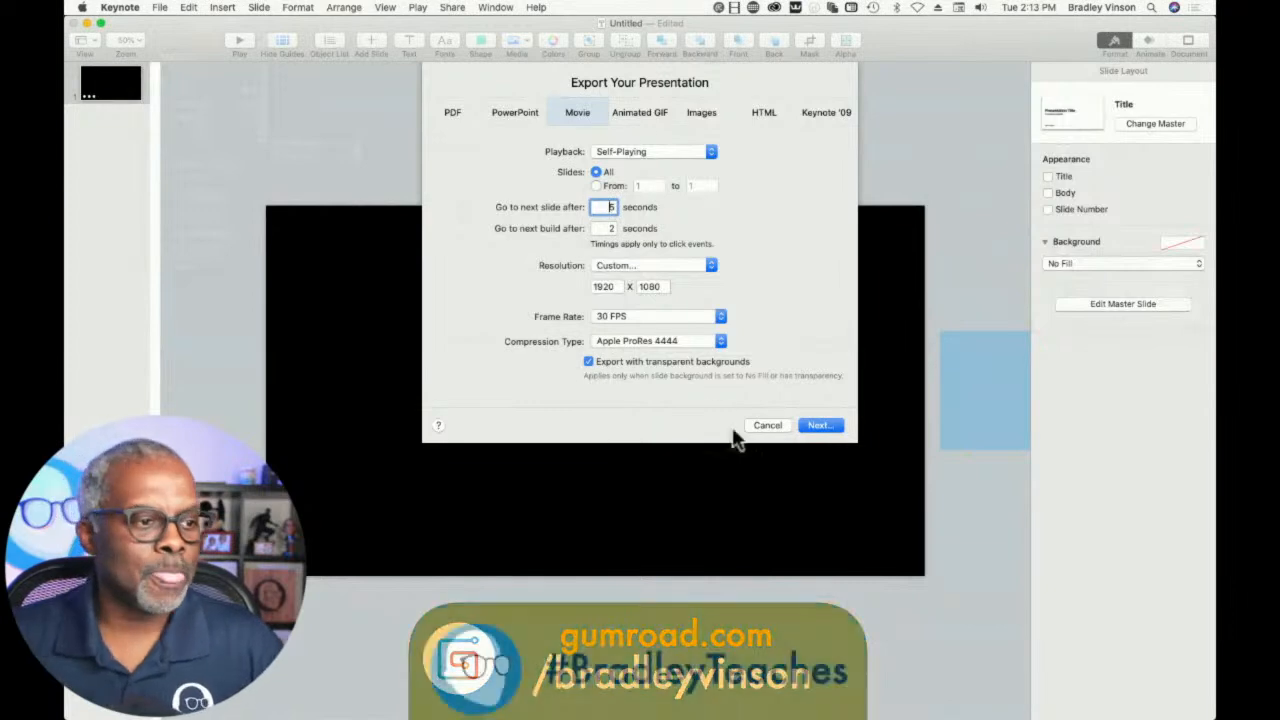
{"action": "left_click", "coordinate": [765, 427]}
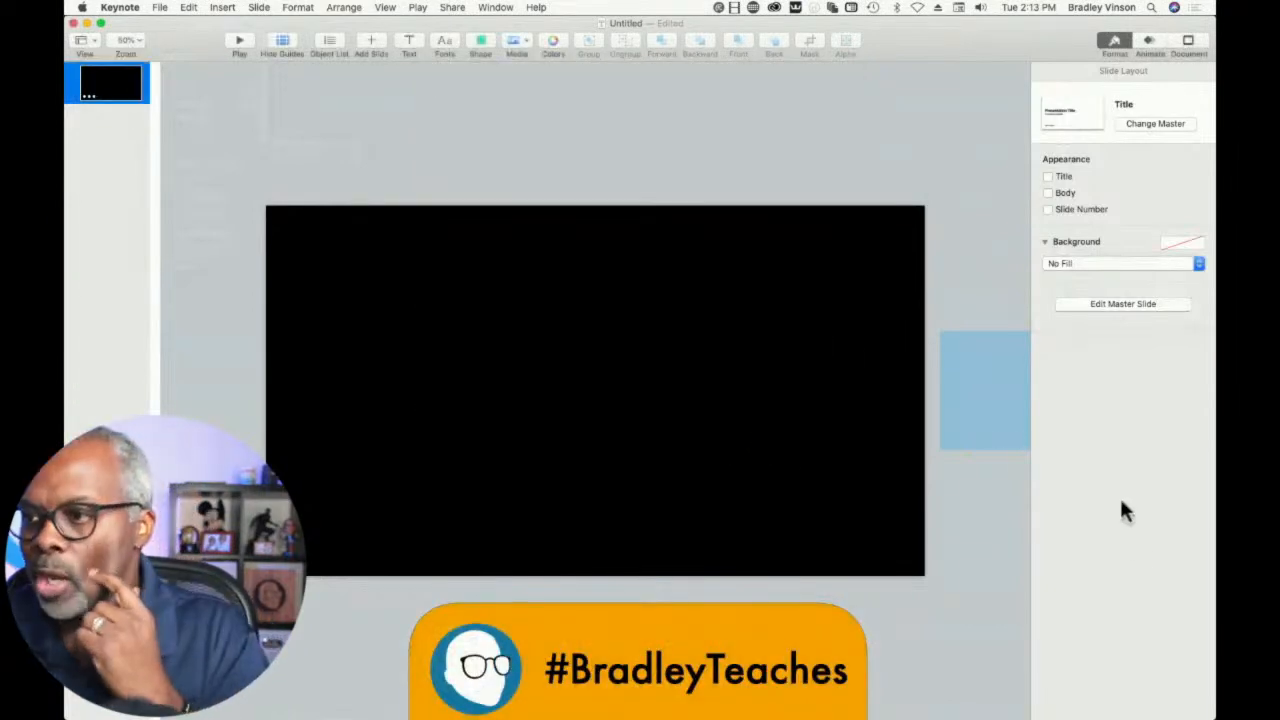
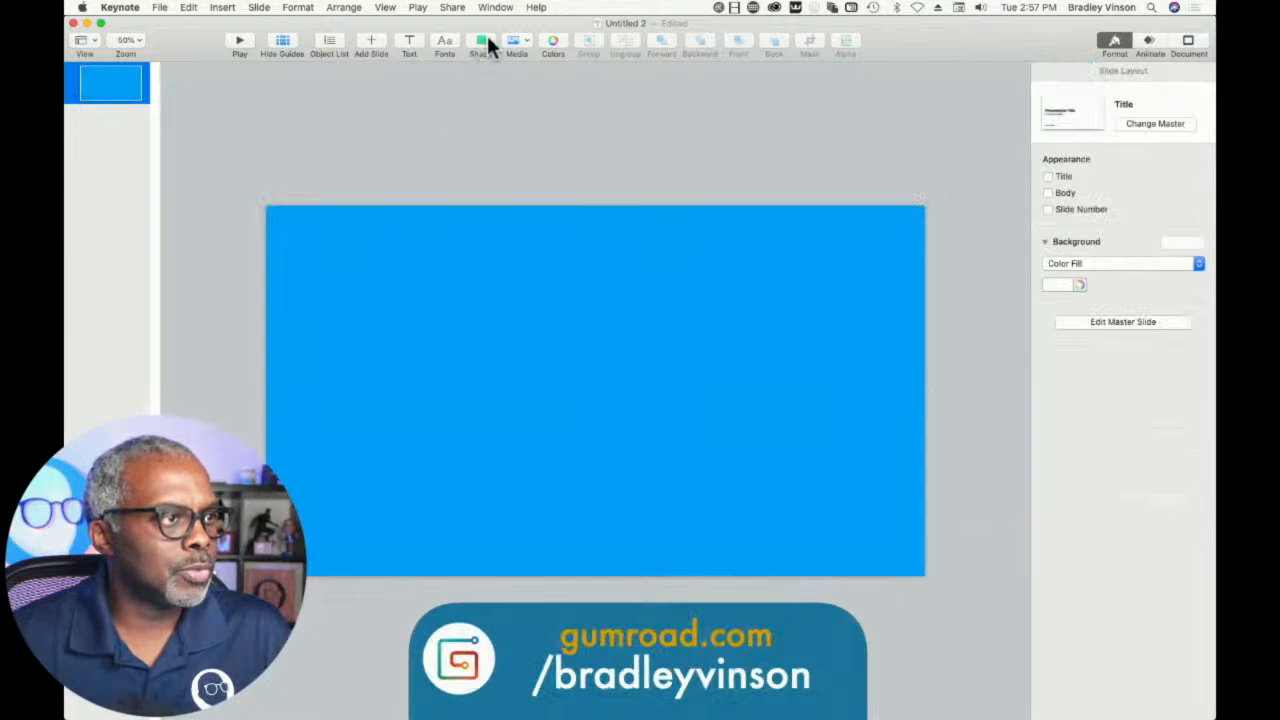
- Add a rectangle over the blue shape, size it to leave a blue margin on all sides, and apply the green shape style
{"action": "left_click", "coordinate": [469, 150]}
{"action": "left_click_drag", "start_coordinate": [592, 395], "coordinate": [887, 521]}
{"action": "left_click", "coordinate": [566, 167]}
{"action": "left_click_drag", "start_coordinate": [515, 145], "coordinate": [680, 344]}
{"action": "left_click", "coordinate": [762, 118]}
{"action": "left_click", "coordinate": [700, 311]}
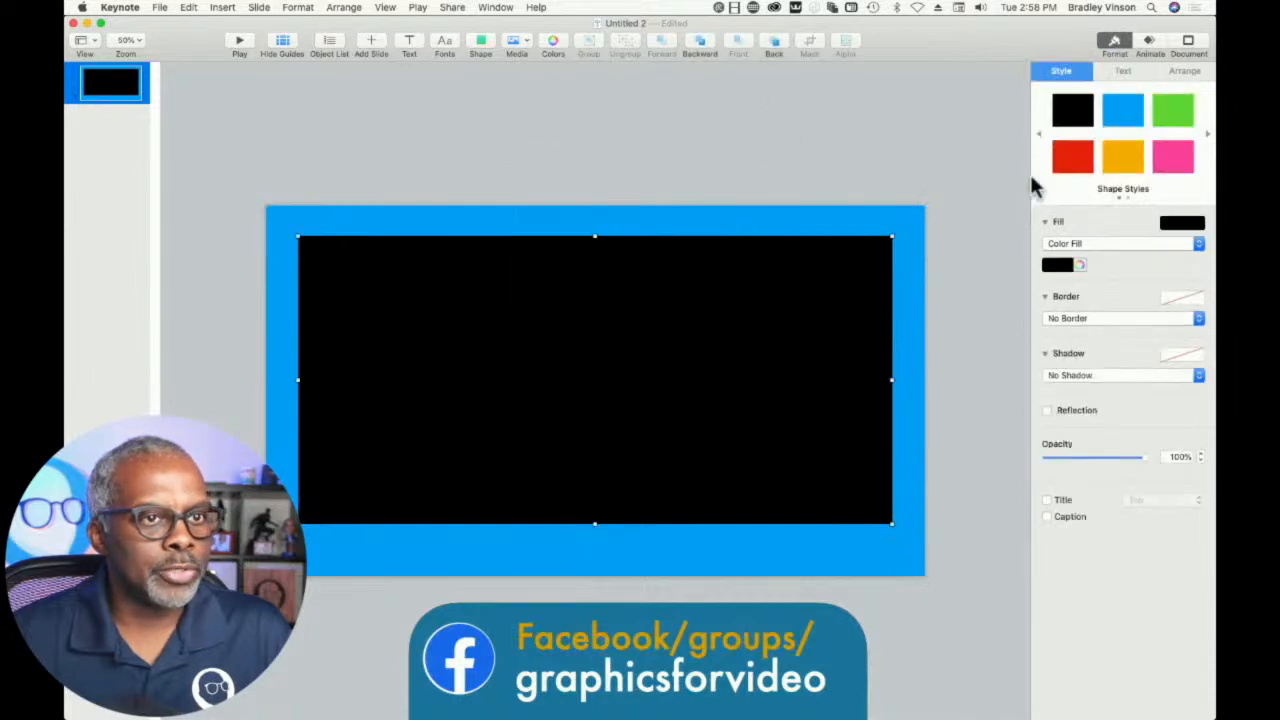
{"action": "left_click", "coordinate": [1172, 128]}
- Subtract the green rectangle from the blue shape to cut out a hollow frame
{"action": "left_click_drag", "start_coordinate": [470, 145], "coordinate": [540, 260]}
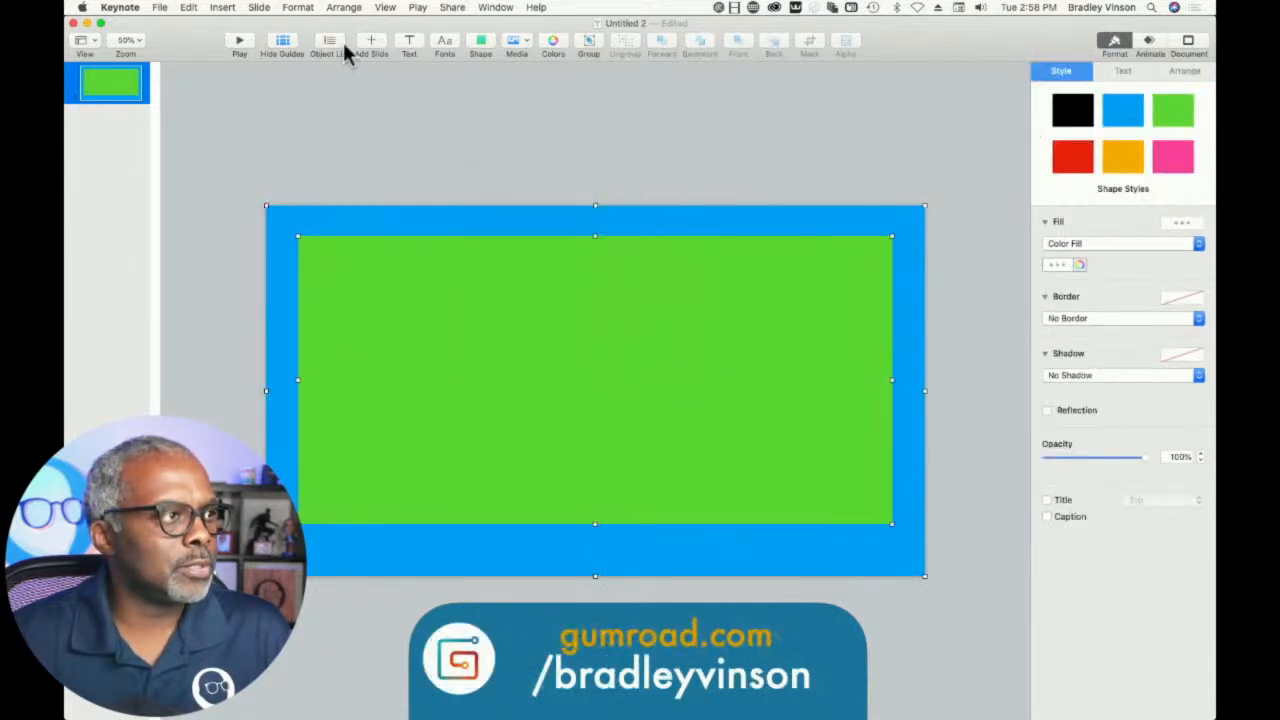
{"action": "left_click", "coordinate": [299, 8]}
{"action": "mouse_move", "coordinate": [310, 88]}
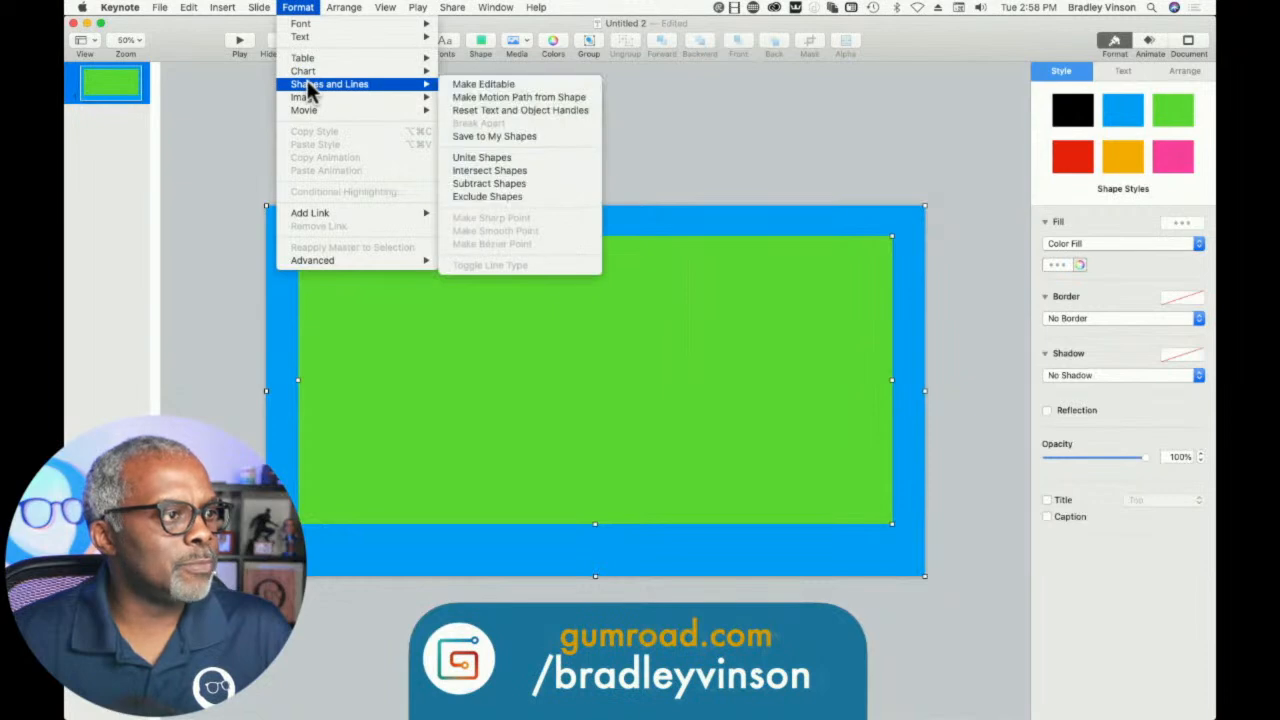
{"action": "left_click", "coordinate": [464, 183]}
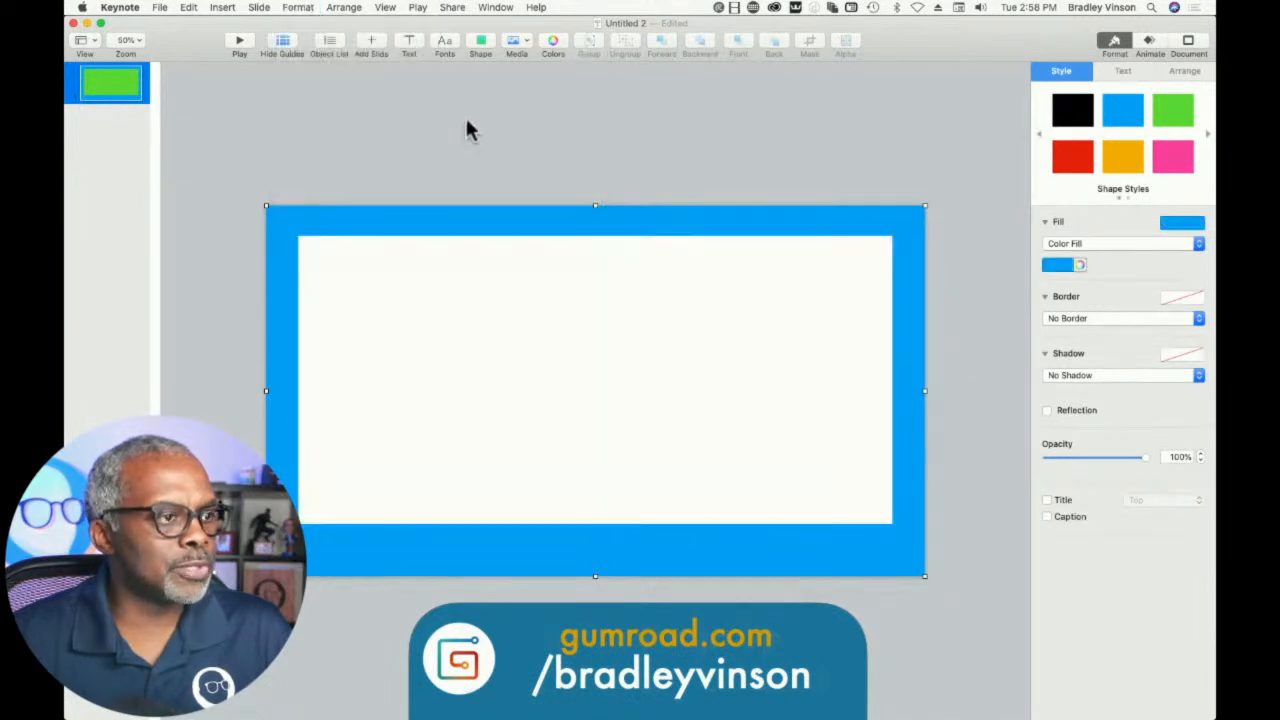
- Change the slide background to No Fill
{"action": "left_click", "coordinate": [517, 335]}
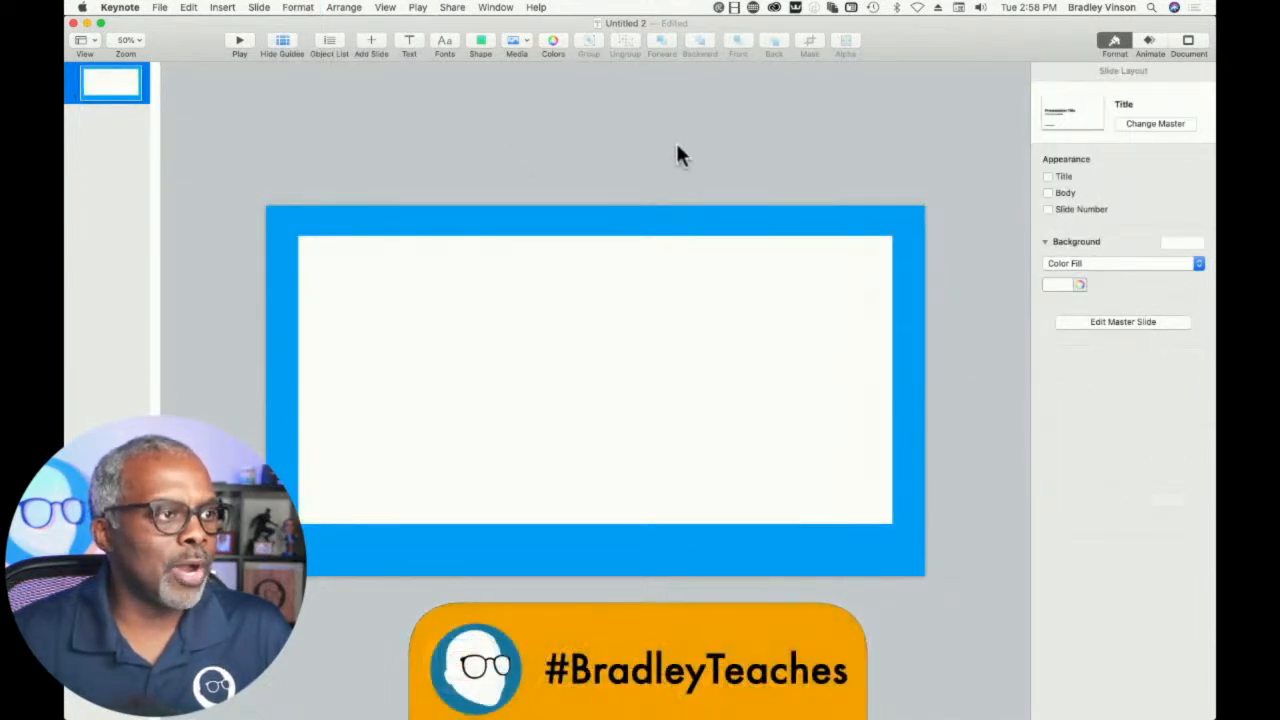
{"action": "left_click", "coordinate": [1060, 264]}
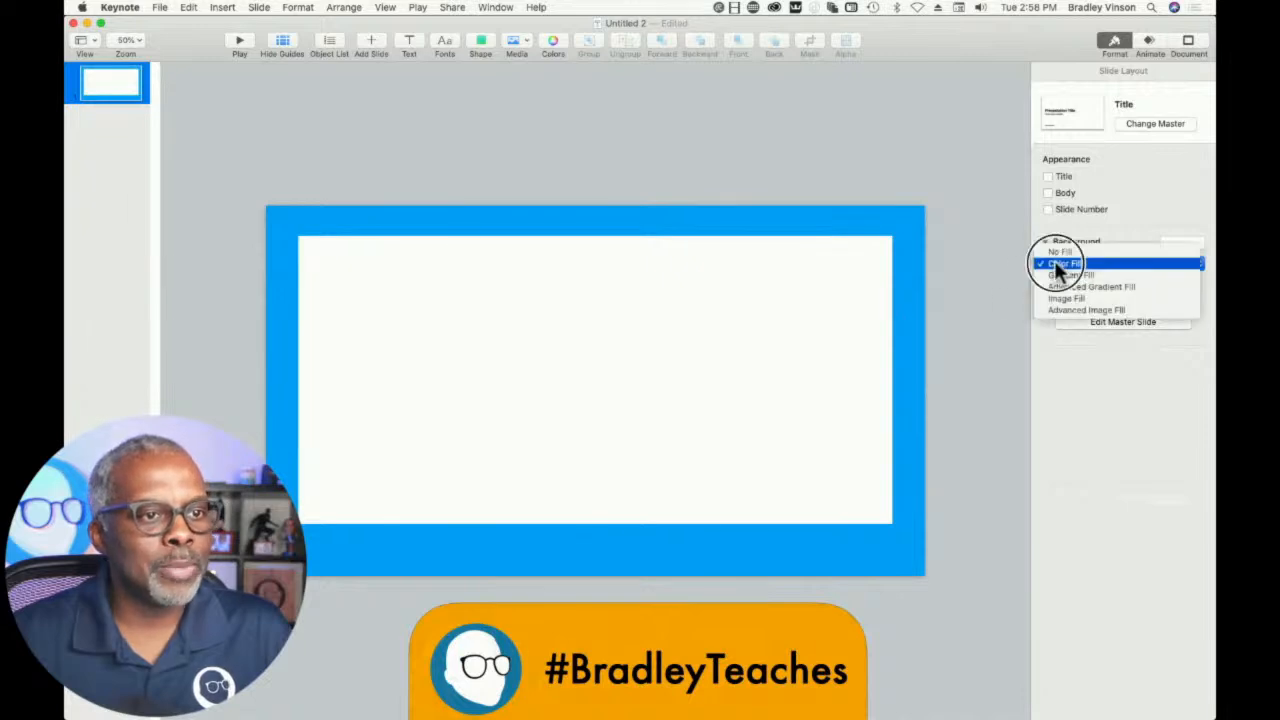
{"action": "left_click", "coordinate": [1058, 252]}
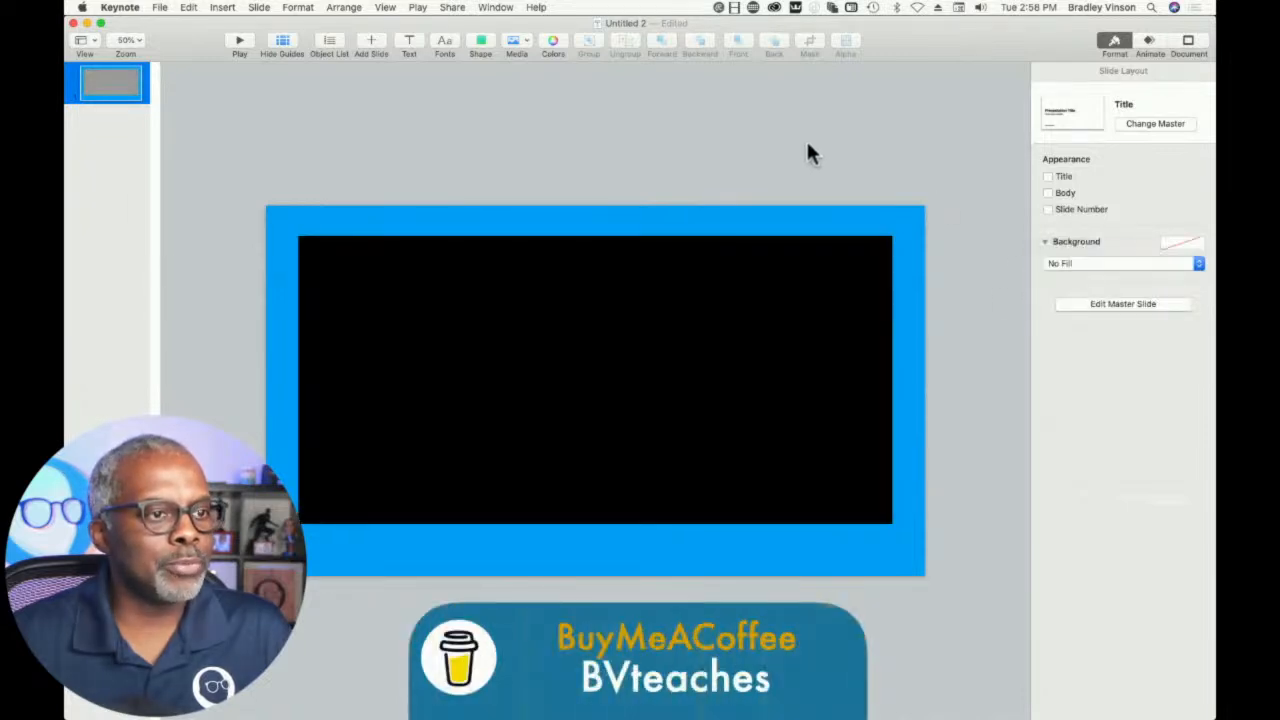
- Show the object list and duplicate the blue frame to make three stacked copies
{"action": "left_click", "coordinate": [332, 42]}
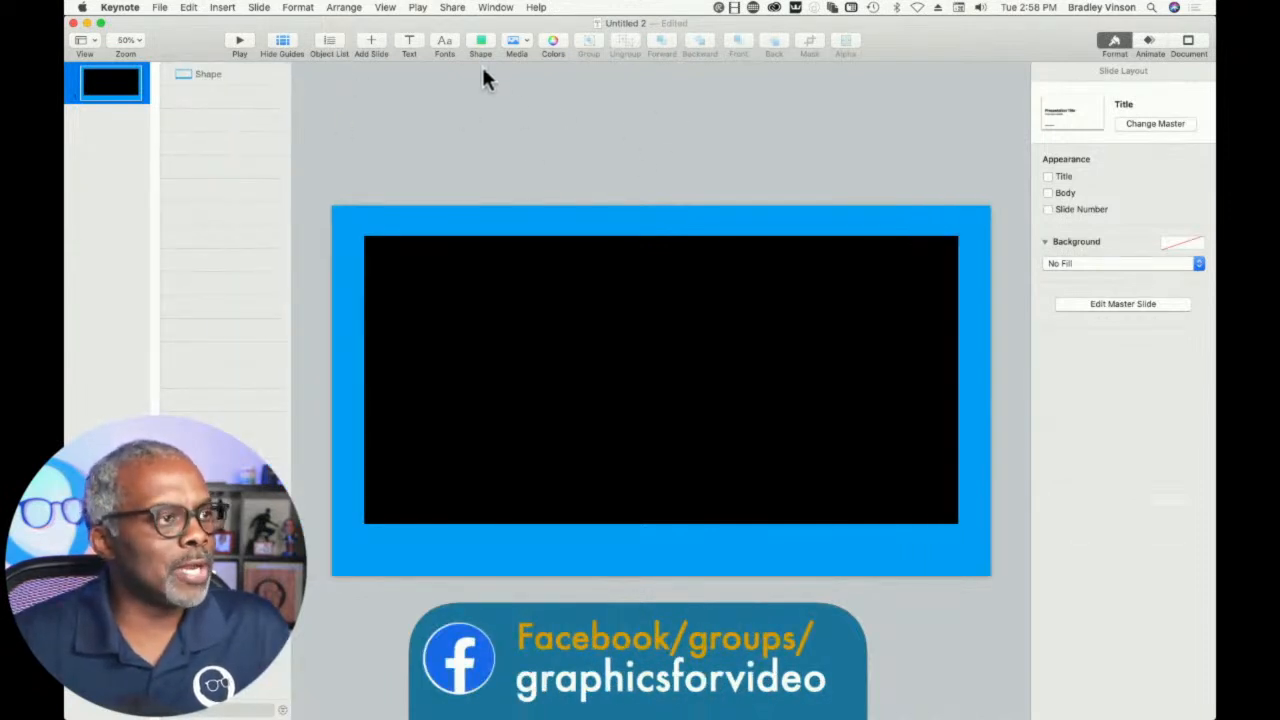
{"action": "left_click", "coordinate": [187, 80]}
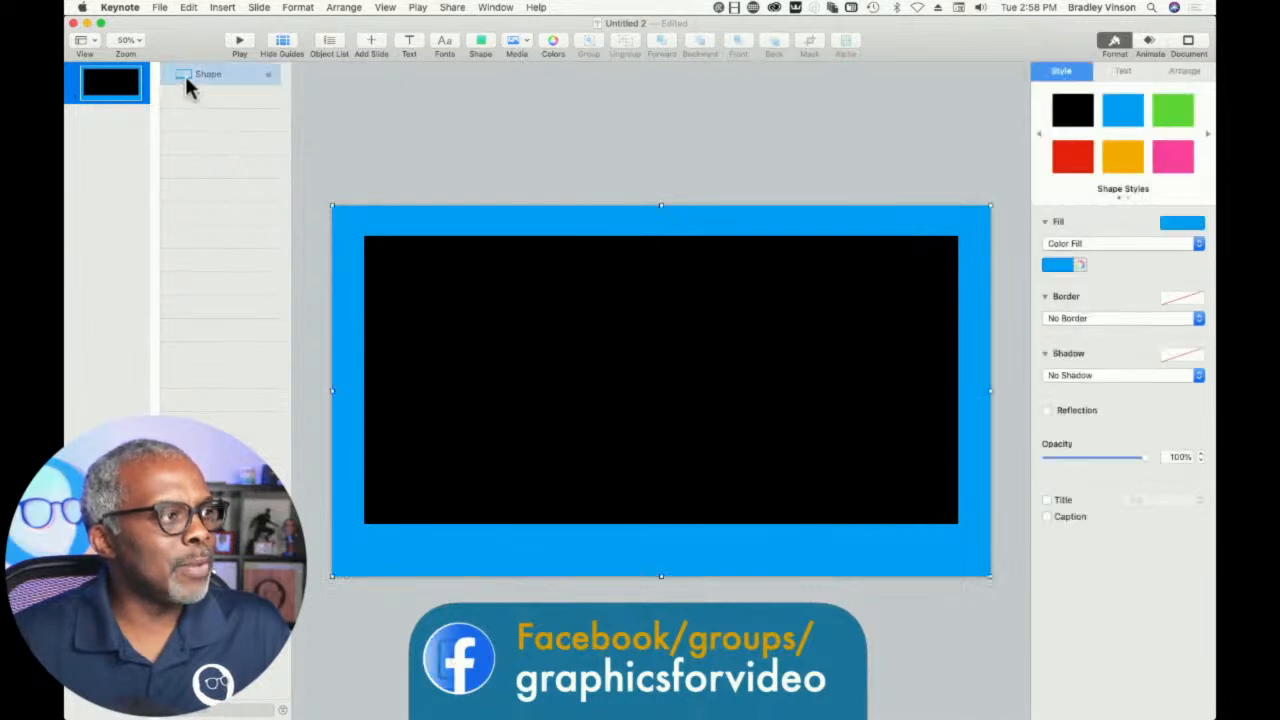
{"action": "left_click_drag", "start_coordinate": [185, 85], "coordinate": [191, 131]}
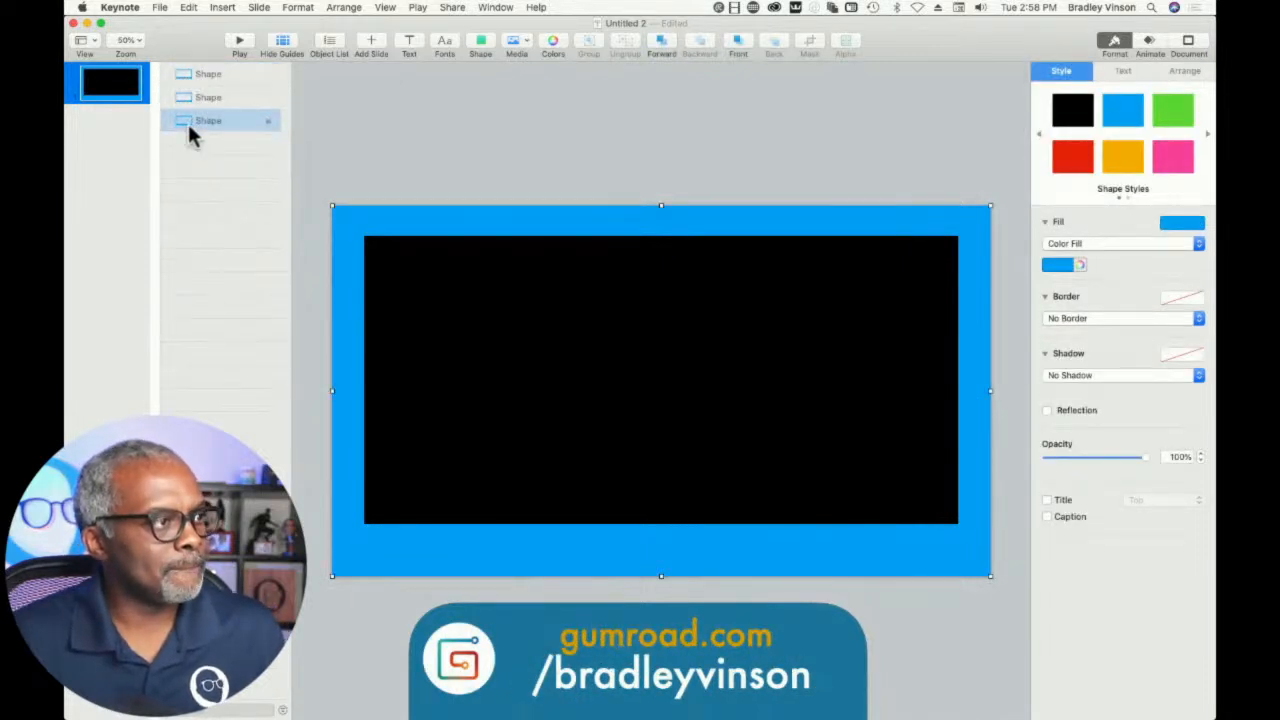
- Apply the red shape style to the topmost frame and the orange style to the middle frame
{"action": "left_click", "coordinate": [191, 80]}
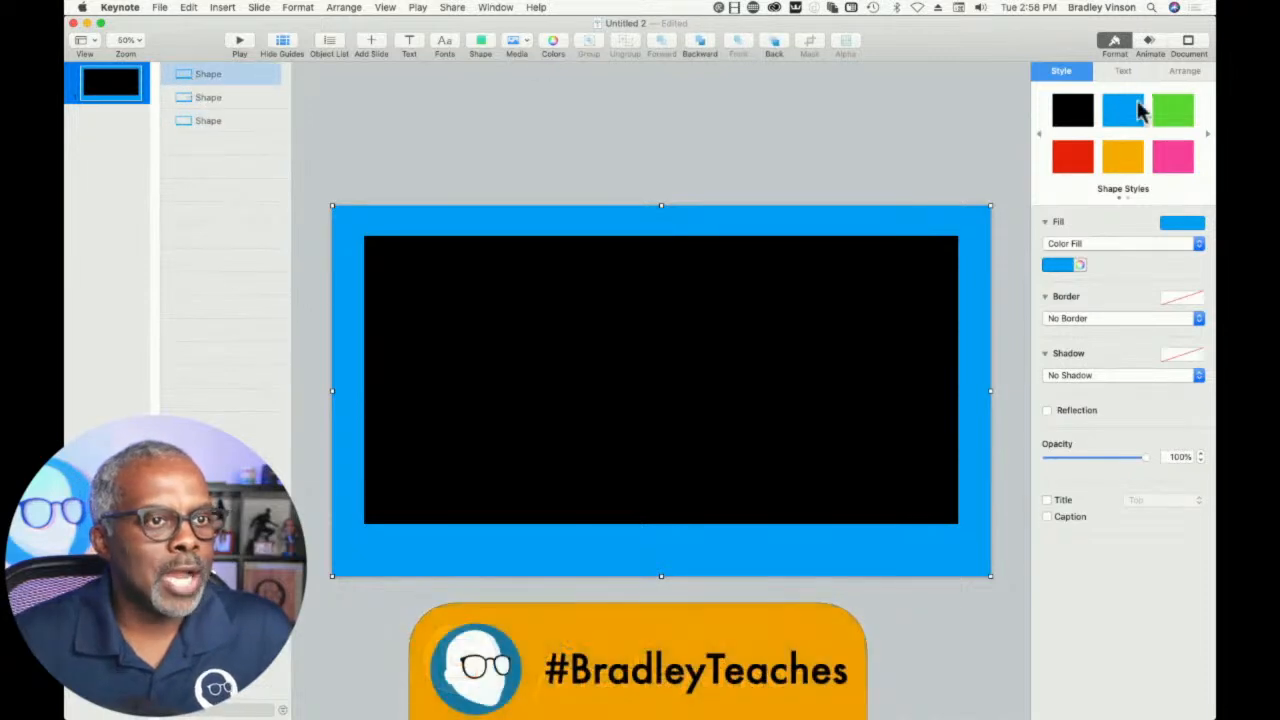
{"action": "left_click", "coordinate": [1068, 162]}
{"action": "left_click", "coordinate": [245, 99]}
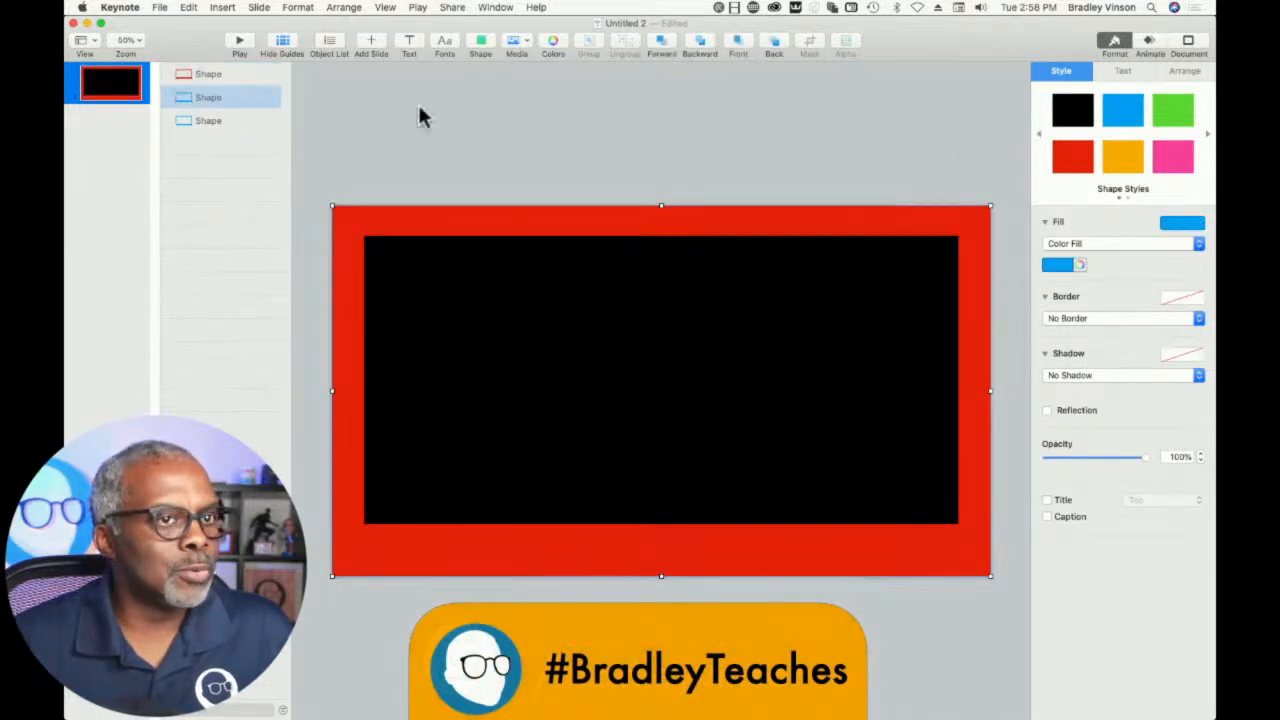
{"action": "left_click", "coordinate": [1123, 157]}
{"action": "left_click", "coordinate": [240, 121]}
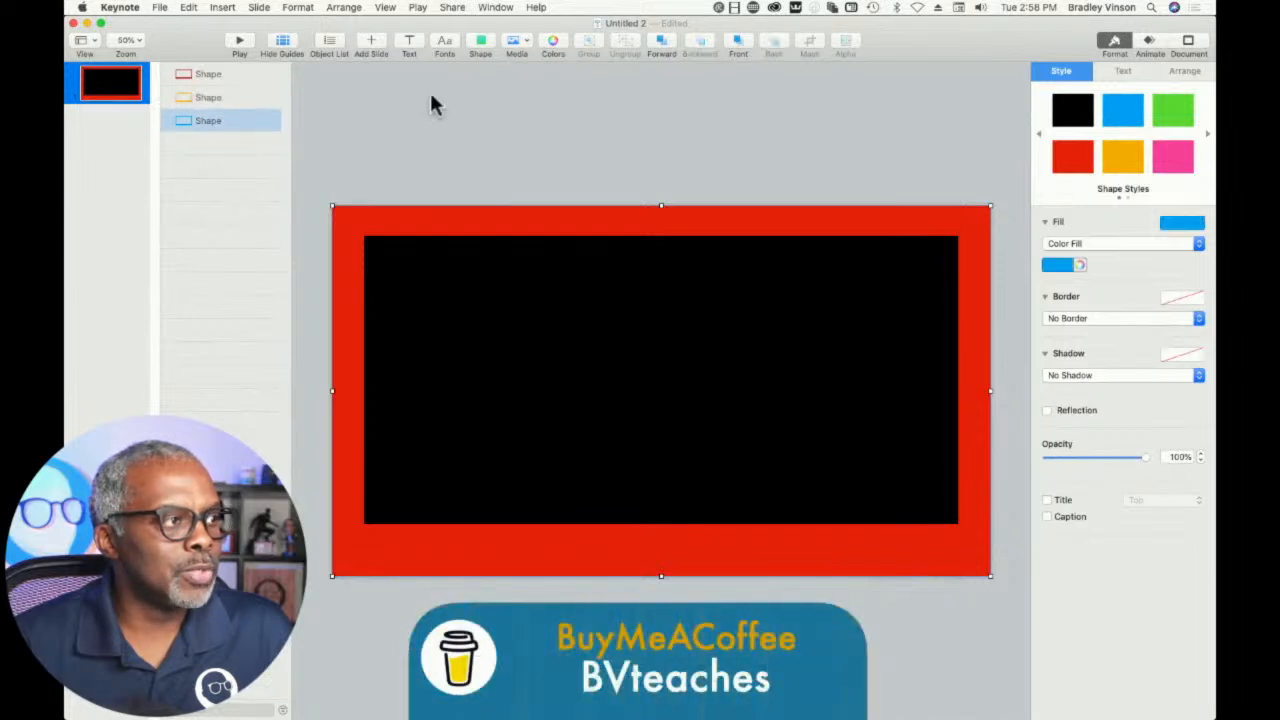
{"action": "left_click", "coordinate": [190, 207]}
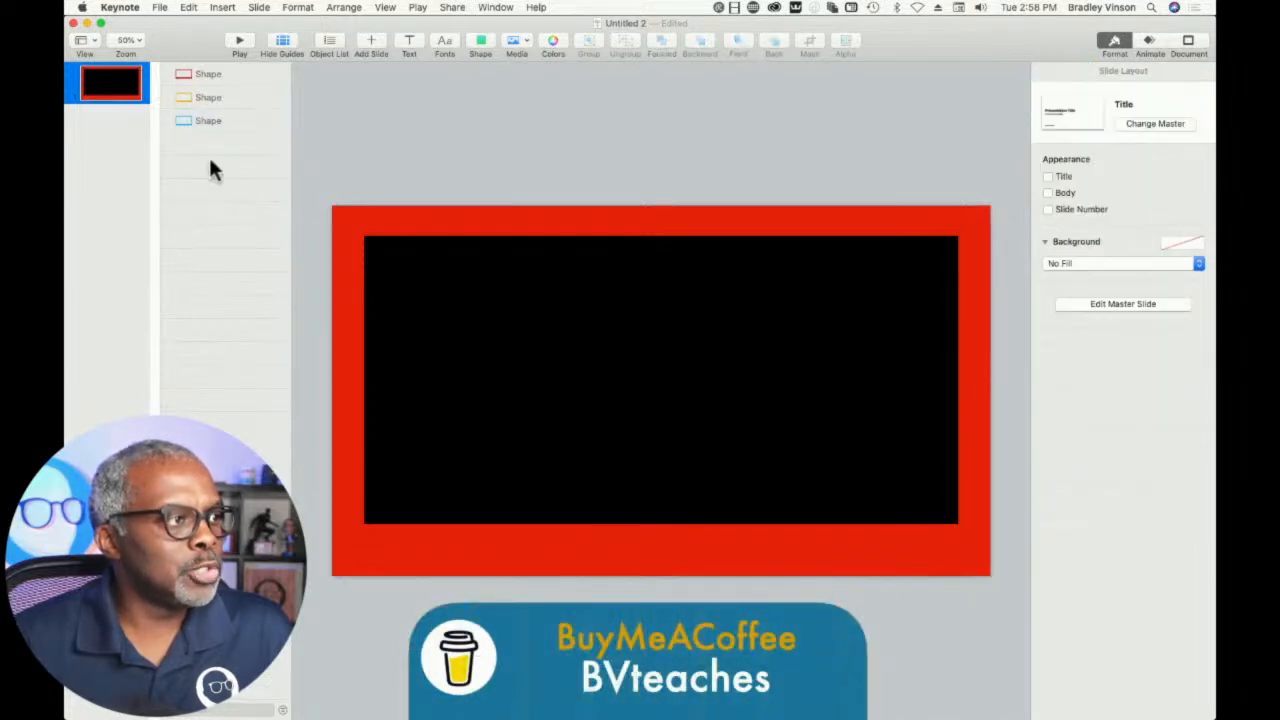
- Add an Iris build-in effect to the orange frame first and to the red frame second
{"action": "left_click", "coordinate": [213, 100]}
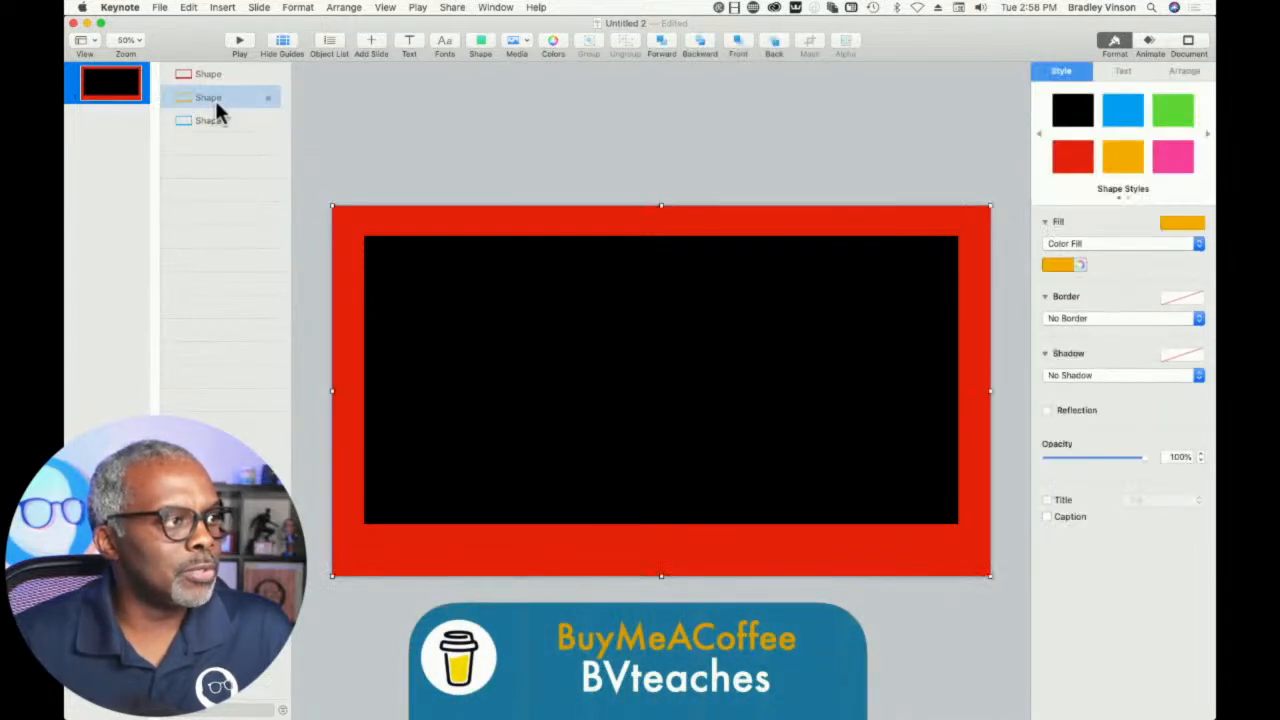
{"action": "left_click", "coordinate": [1149, 45]}
{"action": "left_click", "coordinate": [1134, 122]}
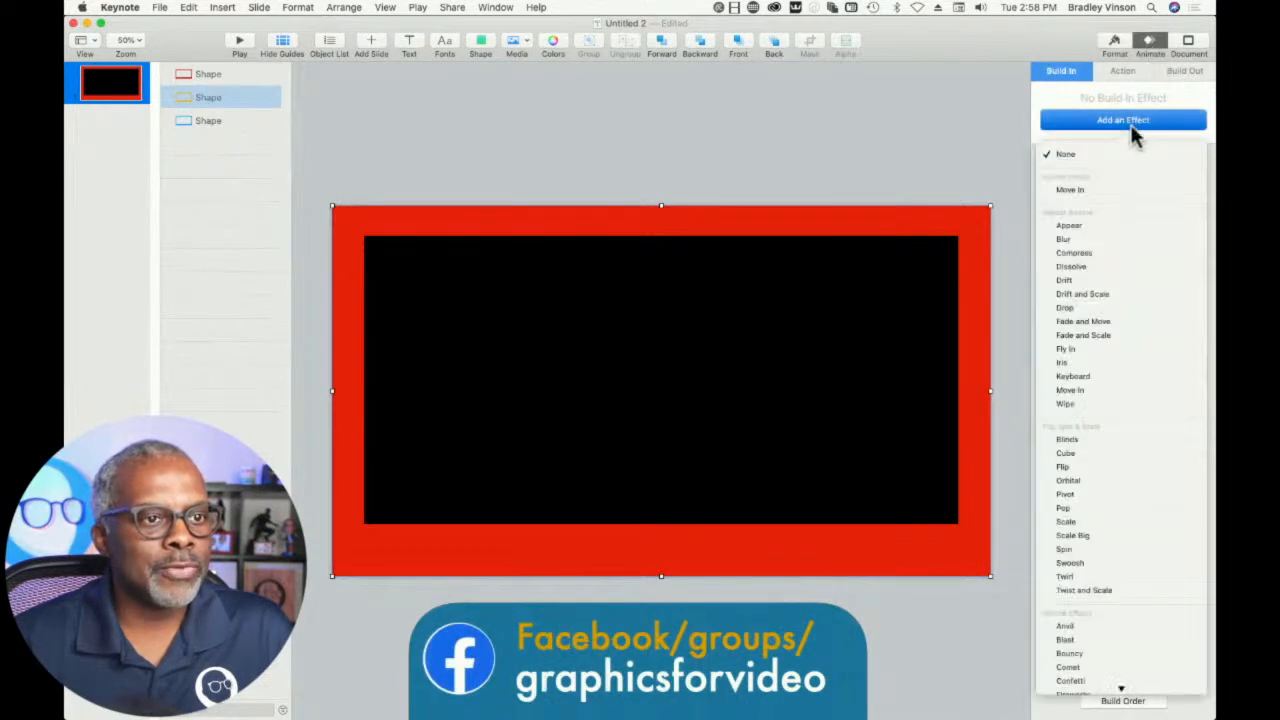
{"action": "left_click", "coordinate": [1075, 362]}
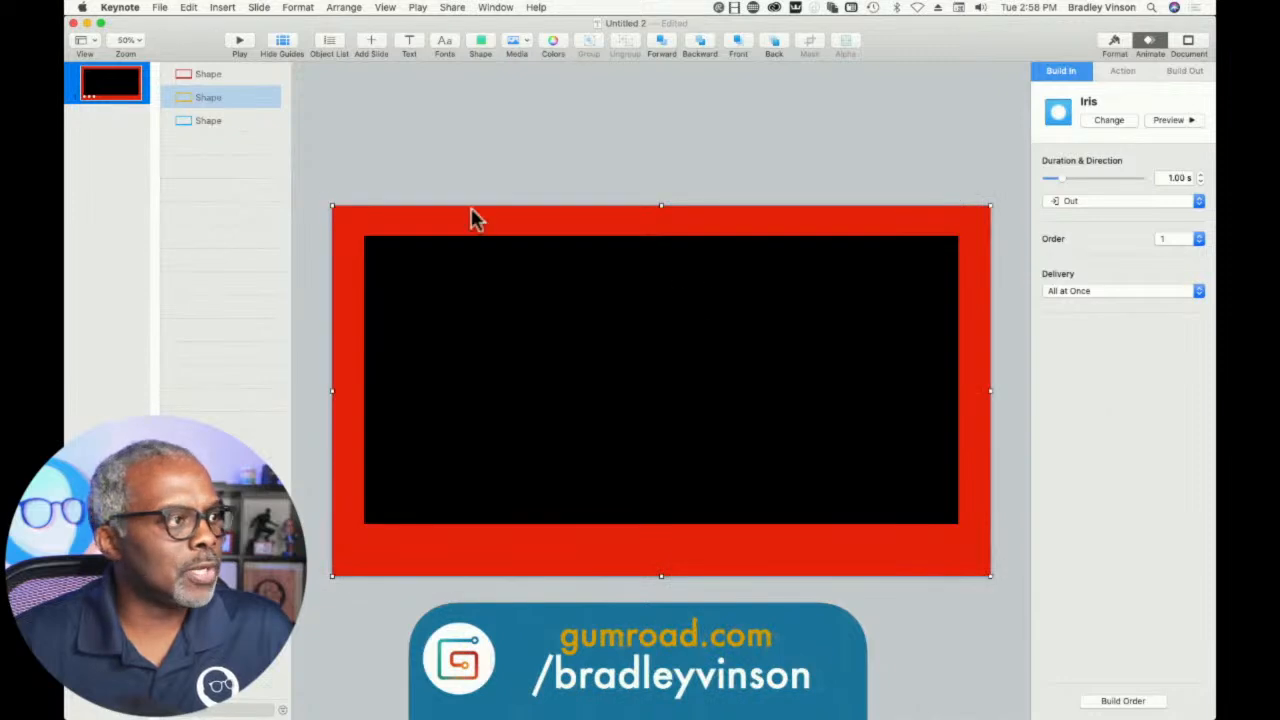
{"action": "left_click", "coordinate": [229, 76]}
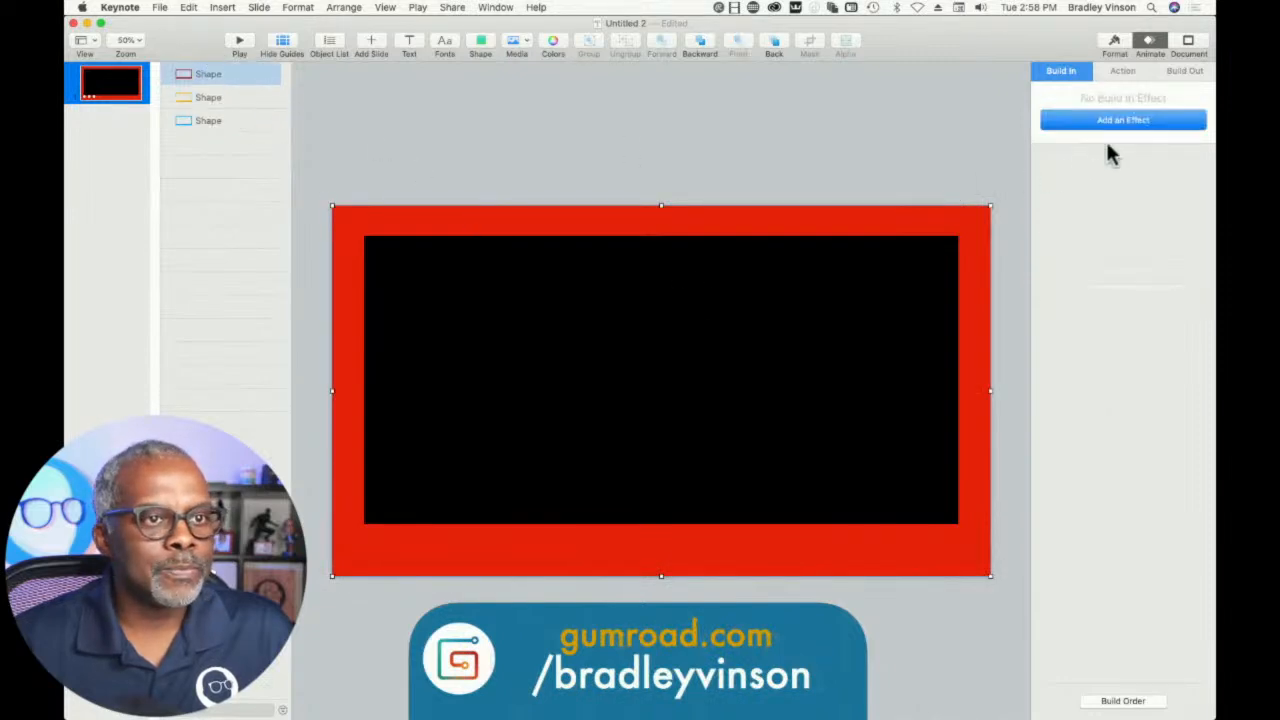
{"action": "left_click", "coordinate": [1121, 118]}
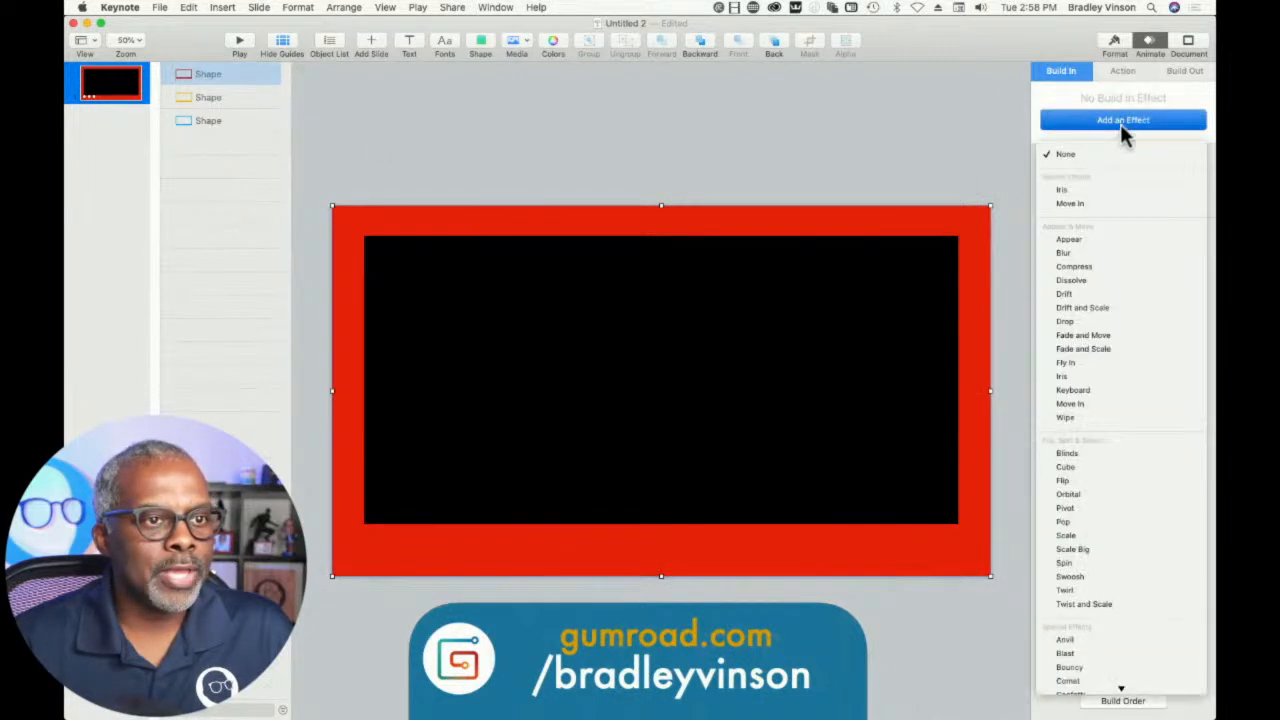
{"action": "left_click", "coordinate": [1079, 190]}
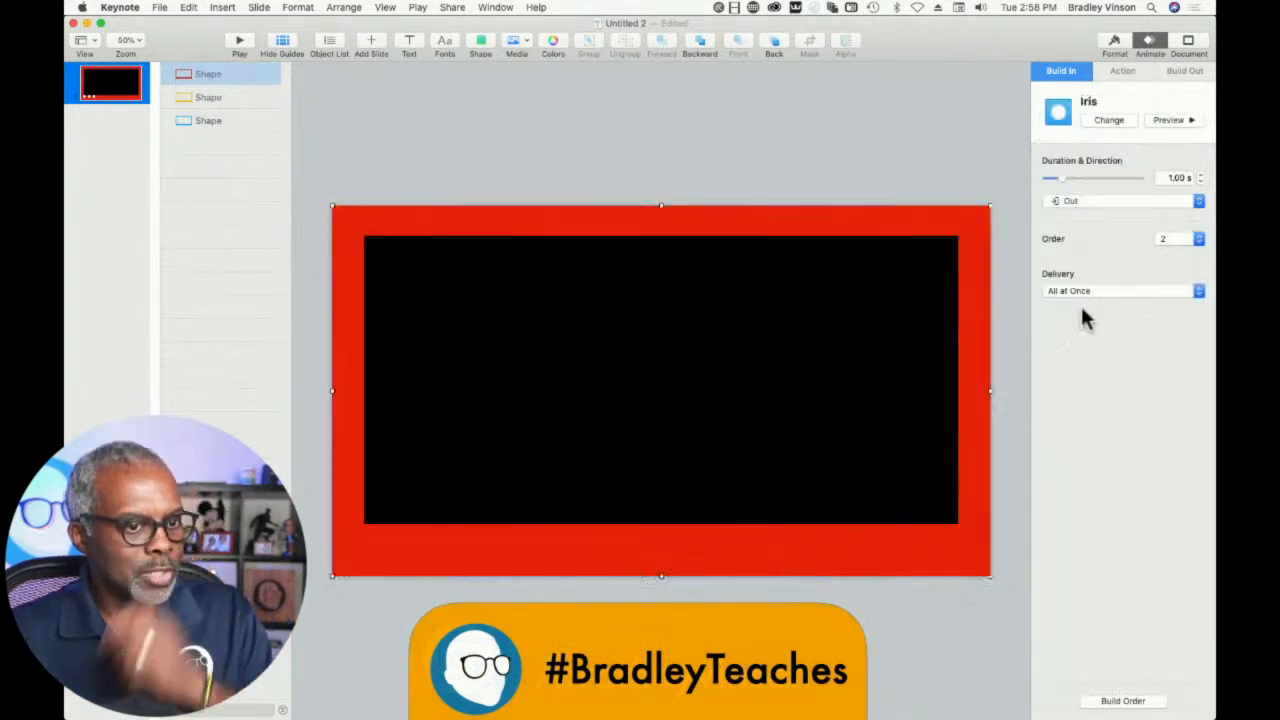
- Open the build order beside the object list and rename the red frame "r" and the orange frame "g"
{"action": "left_click", "coordinate": [1122, 701]}
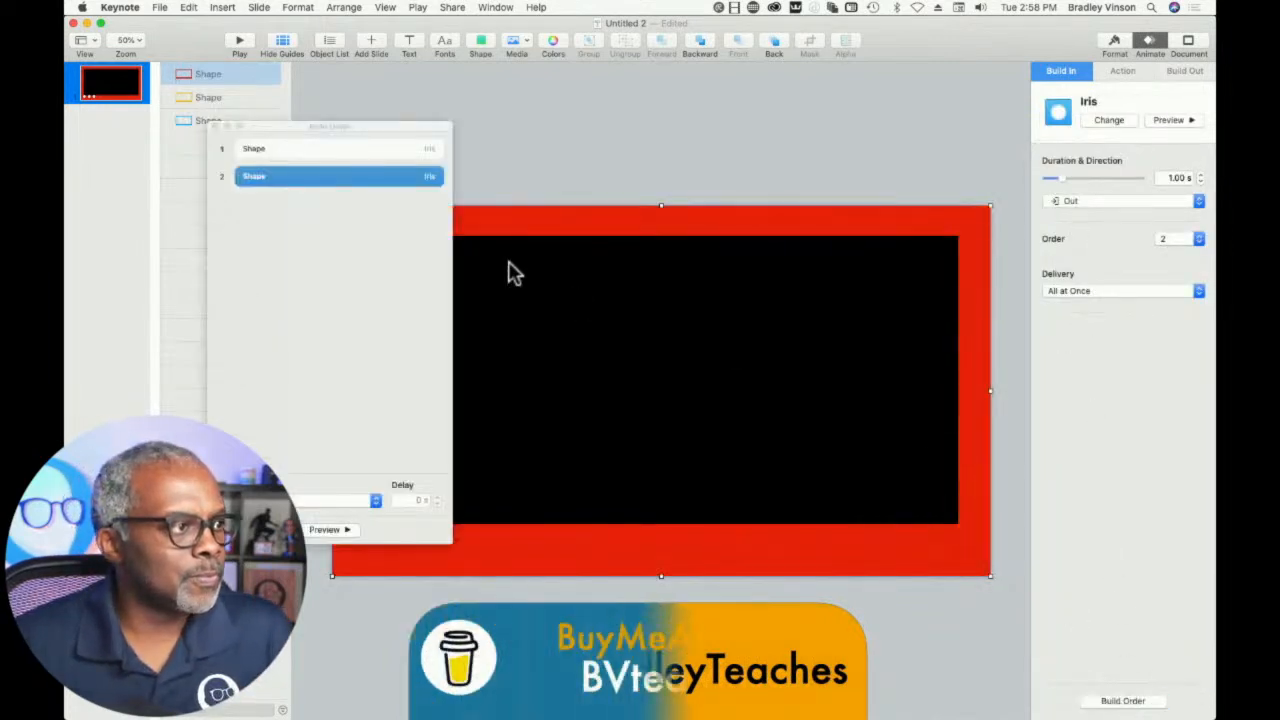
{"action": "left_click_drag", "start_coordinate": [300, 128], "coordinate": [263, 209]}
{"action": "left_click", "coordinate": [210, 78]}
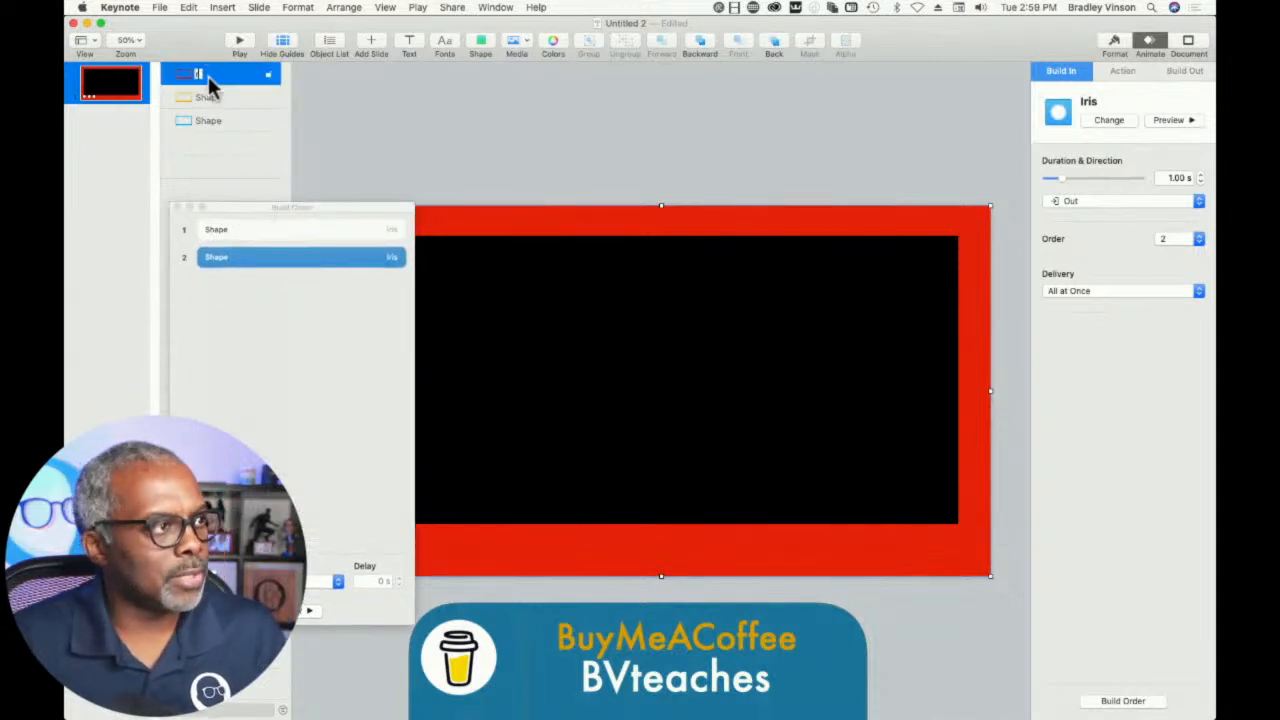
{"action": "type", "text": "r"}
{"action": "left_click", "coordinate": [205, 103]}
{"action": "type", "text": "g"}
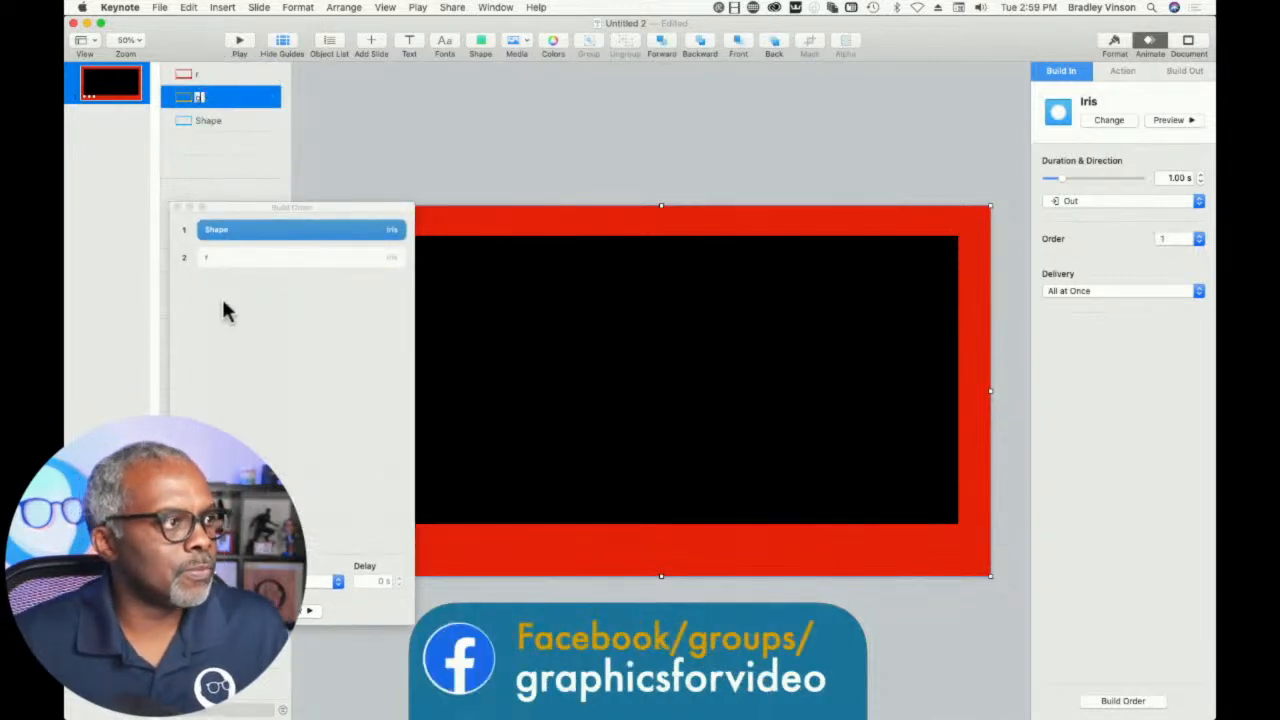
{"action": "left_click", "coordinate": [340, 128]}
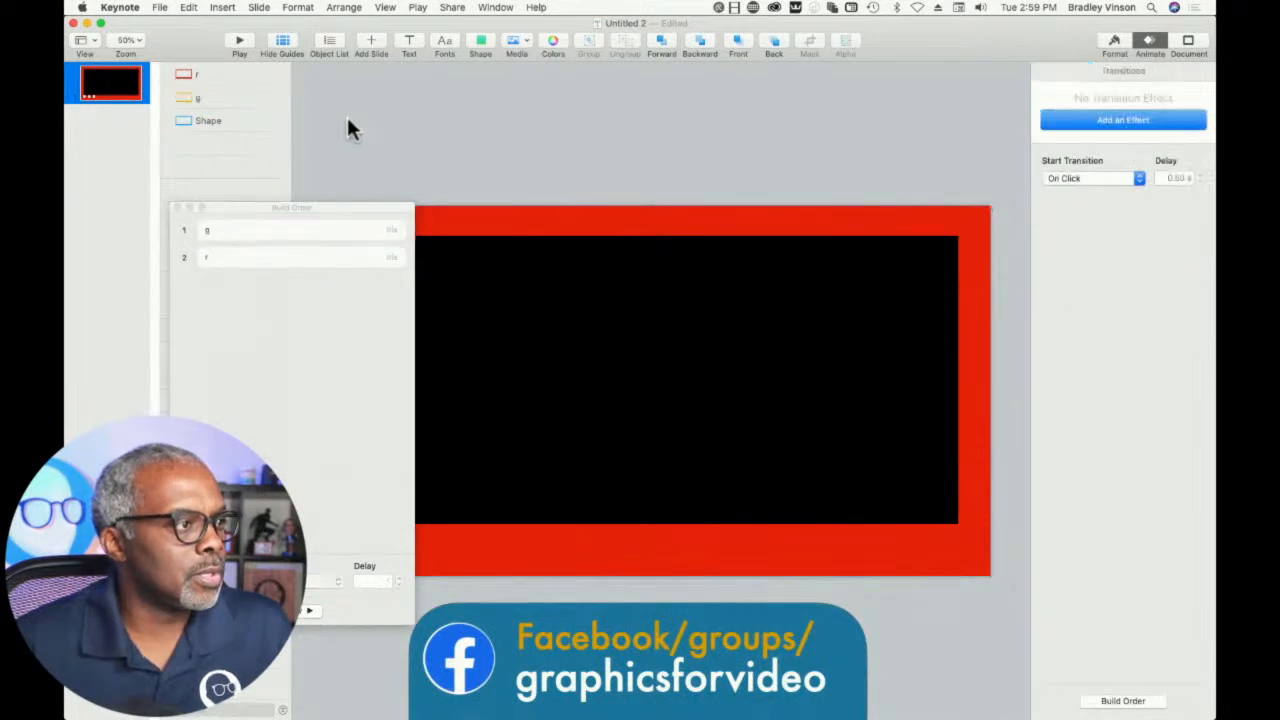
- Change the start setting of frame g's Iris build and give it a delay of 2 s
{"action": "left_click", "coordinate": [250, 240]}
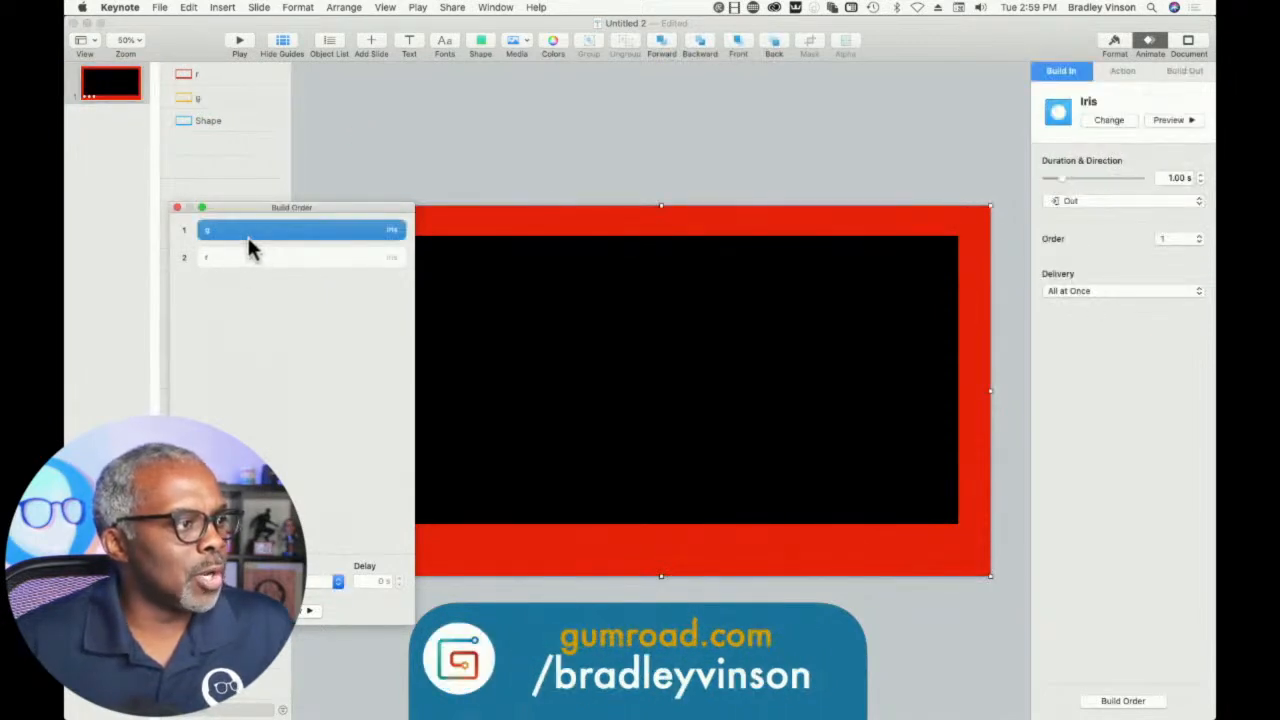
{"action": "left_click", "coordinate": [322, 582]}
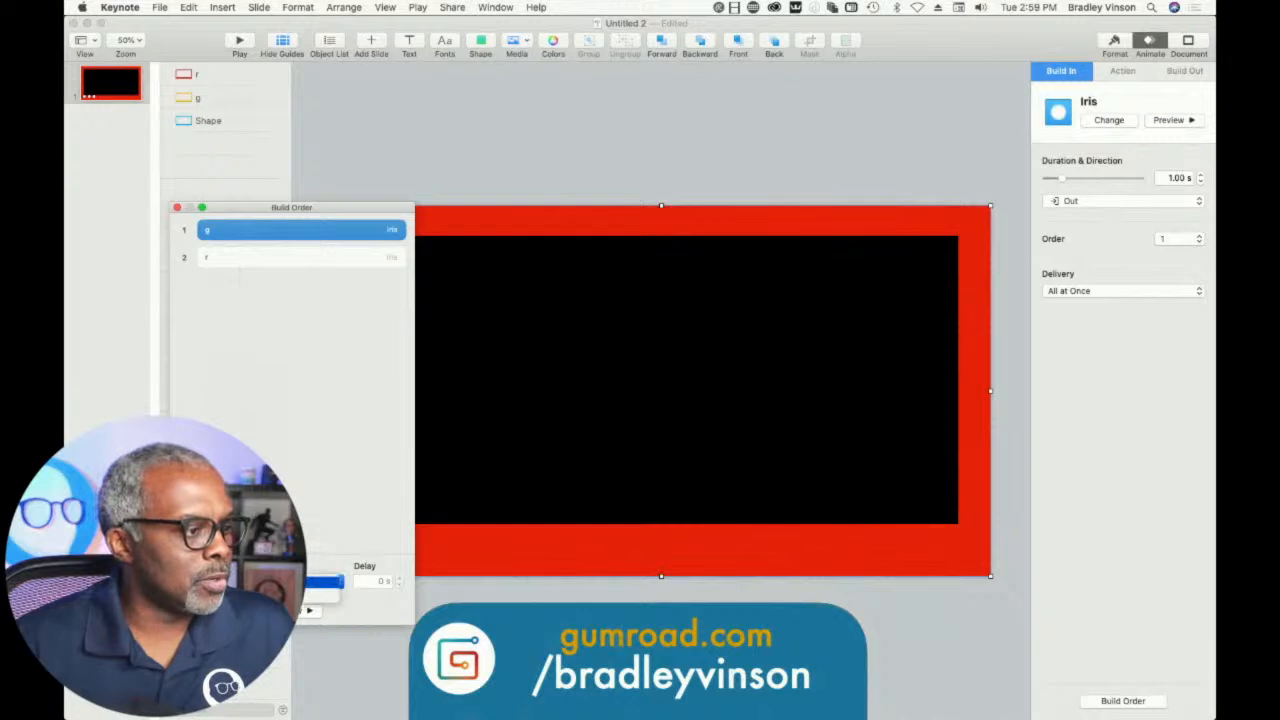
{"action": "left_click", "coordinate": [343, 590]}
{"action": "left_click", "coordinate": [373, 581]}
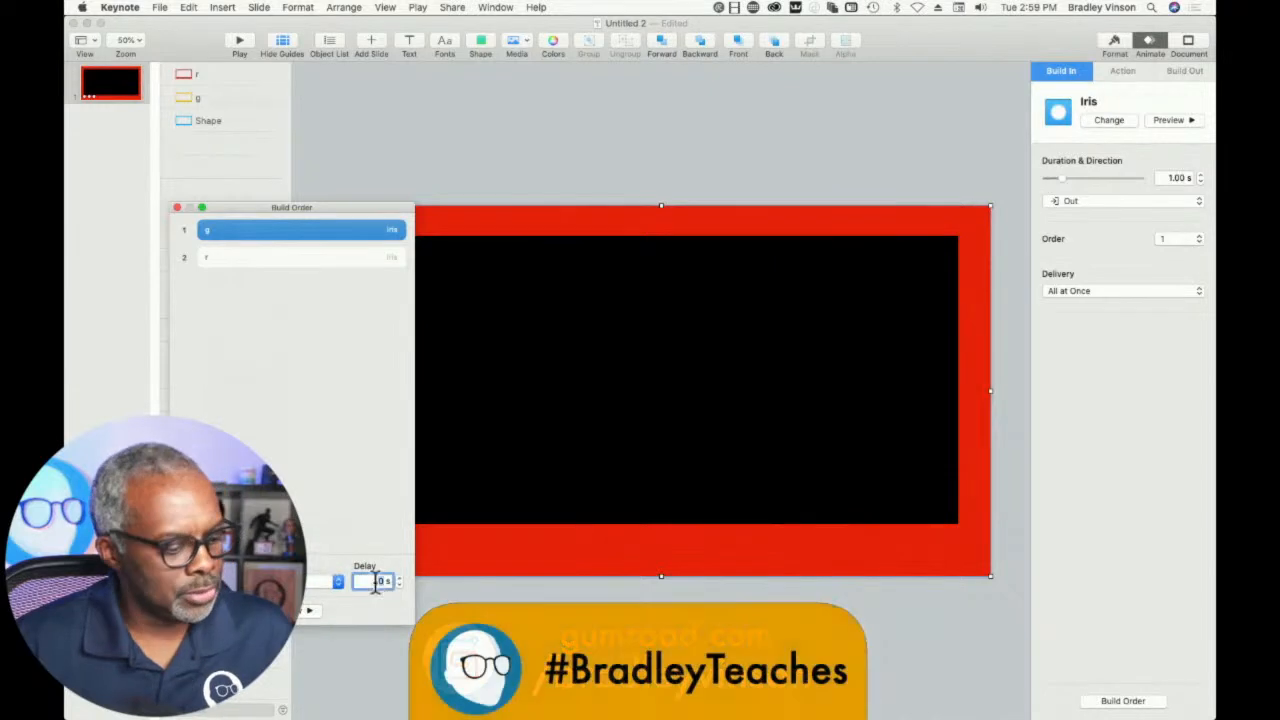
{"action": "type", "text": "2"}
{"action": "left_click", "coordinate": [314, 349]}
- Chain frame r's Iris build to frame g's build with a 2 s delay and preview the sequence
{"action": "left_click_drag", "start_coordinate": [281, 258], "coordinate": [286, 249]}
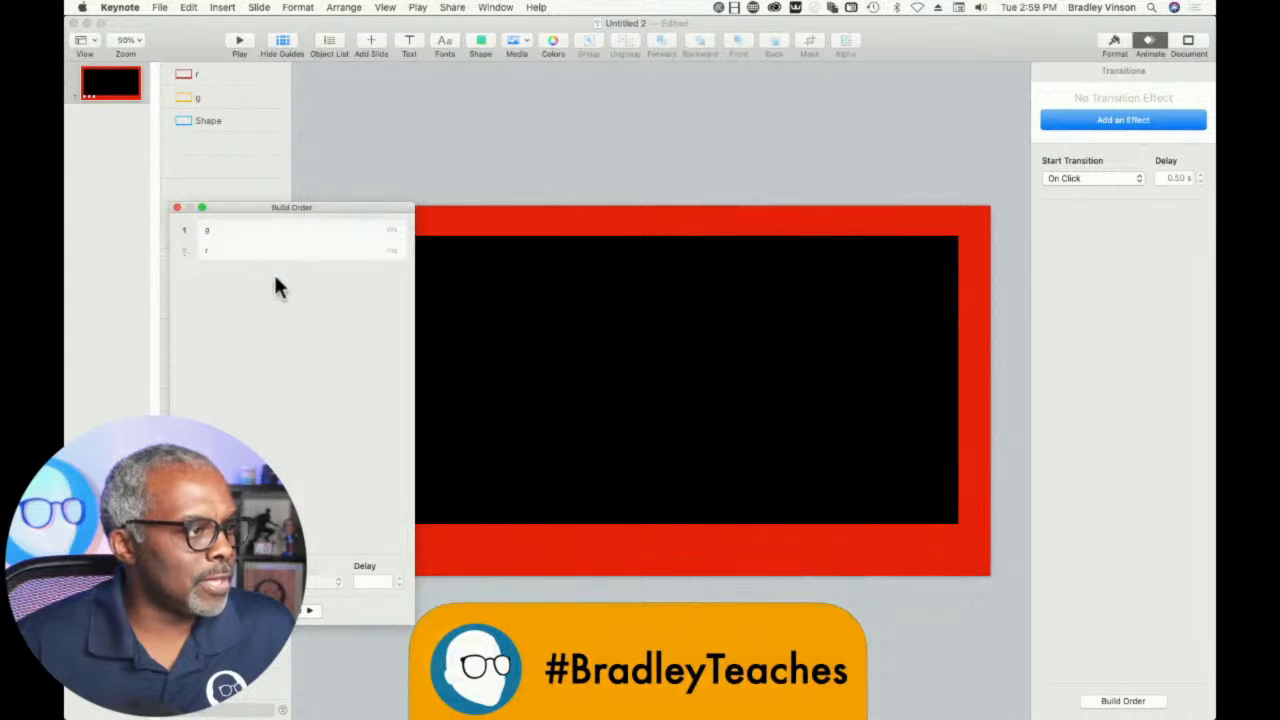
{"action": "left_click", "coordinate": [279, 251]}
{"action": "left_click", "coordinate": [330, 581]}
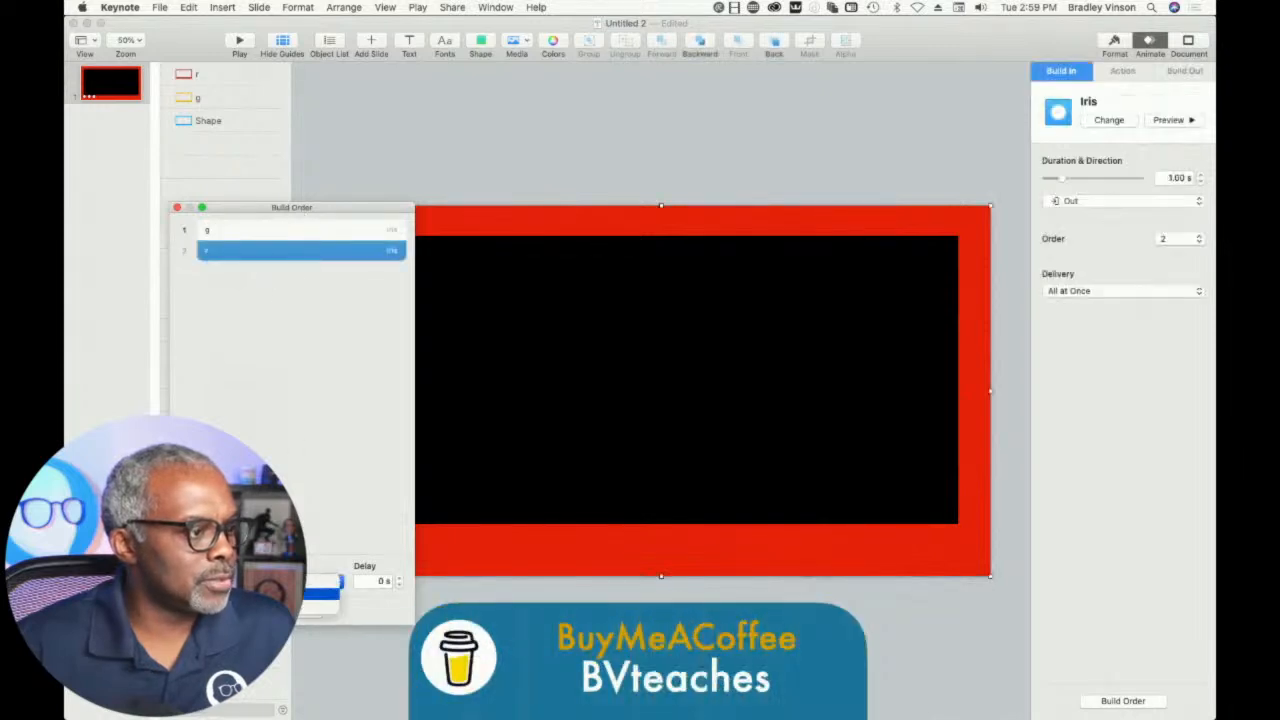
{"action": "left_click", "coordinate": [300, 604]}
{"action": "left_click_drag", "start_coordinate": [383, 581], "coordinate": [355, 580]}
{"action": "type", "text": "2"}
{"action": "left_click", "coordinate": [336, 468]}
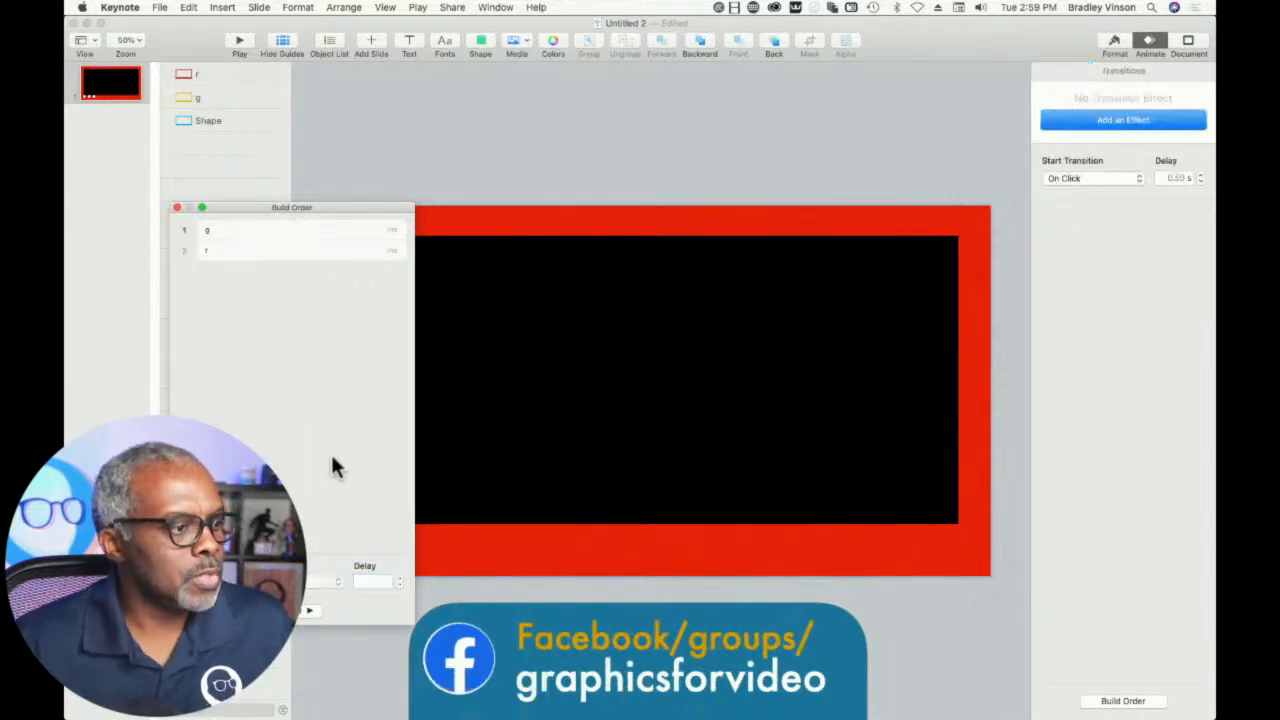
{"action": "left_click", "coordinate": [295, 614]}
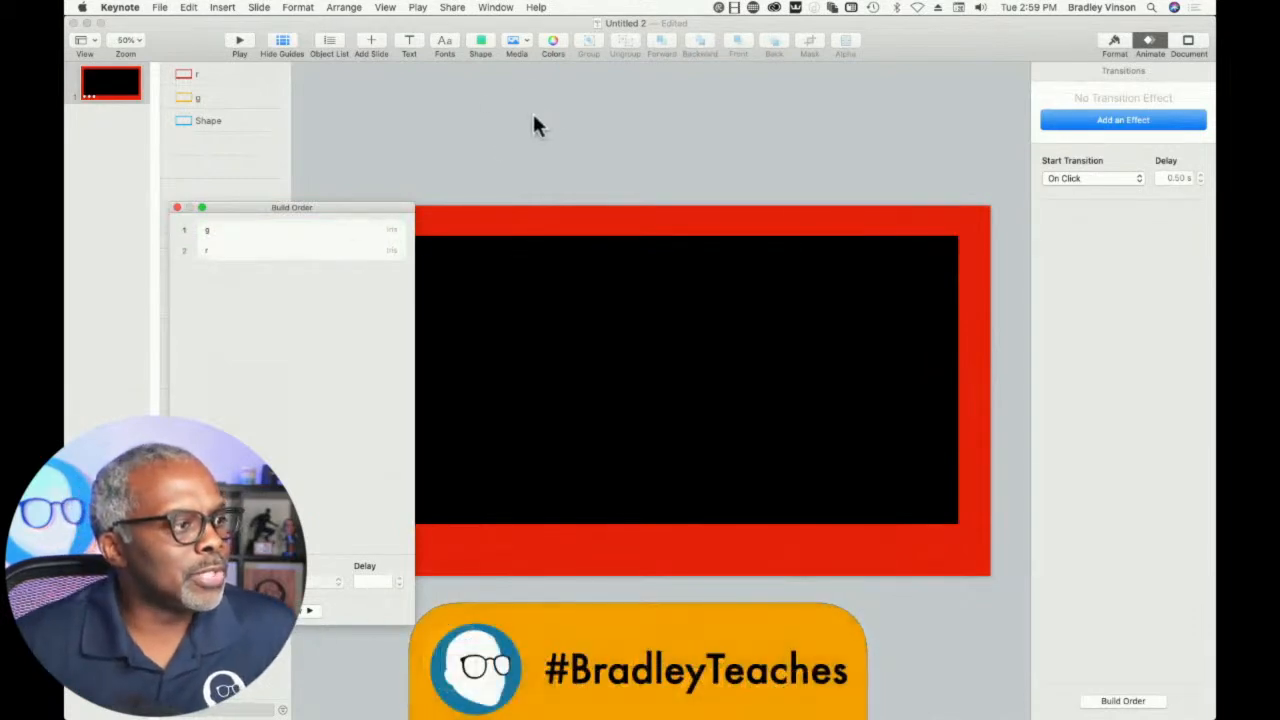
- Add a Disappear build-out effect to the orange frame g
{"action": "left_click", "coordinate": [283, 253]}
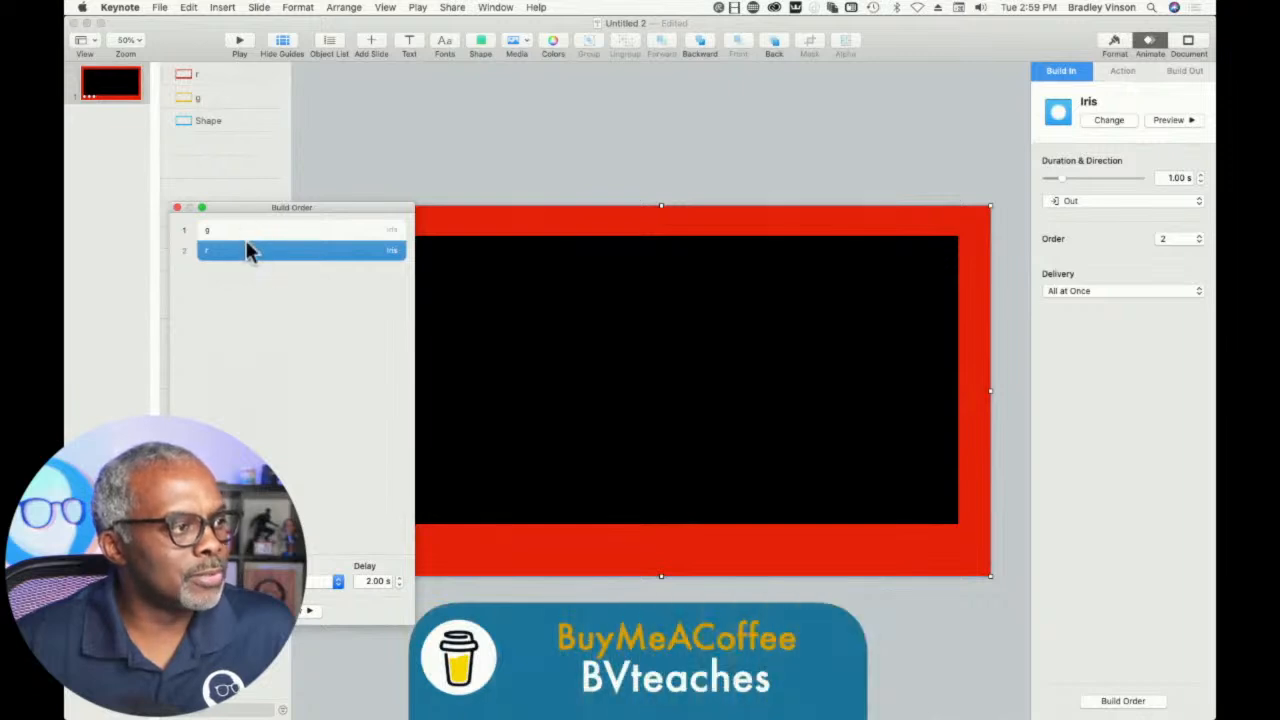
{"action": "left_click", "coordinate": [245, 100]}
{"action": "left_click", "coordinate": [1180, 72]}
{"action": "left_click", "coordinate": [1137, 124]}
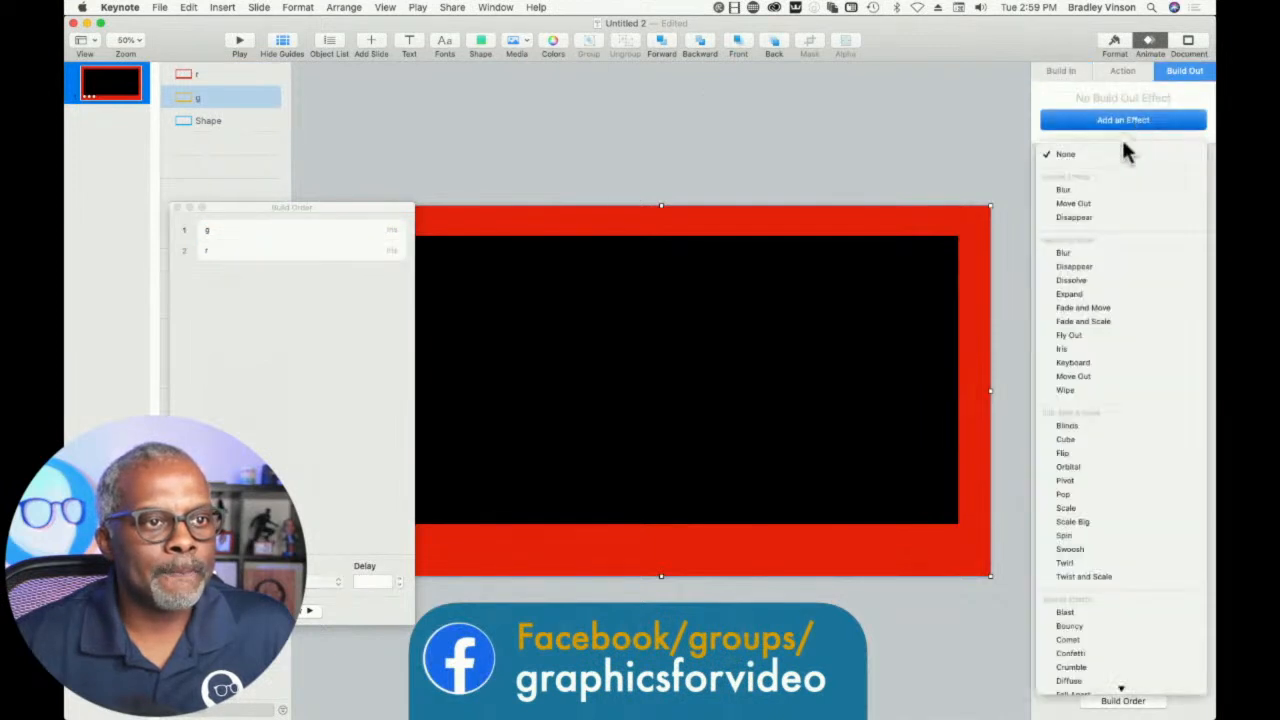
{"action": "left_click", "coordinate": [1088, 217]}
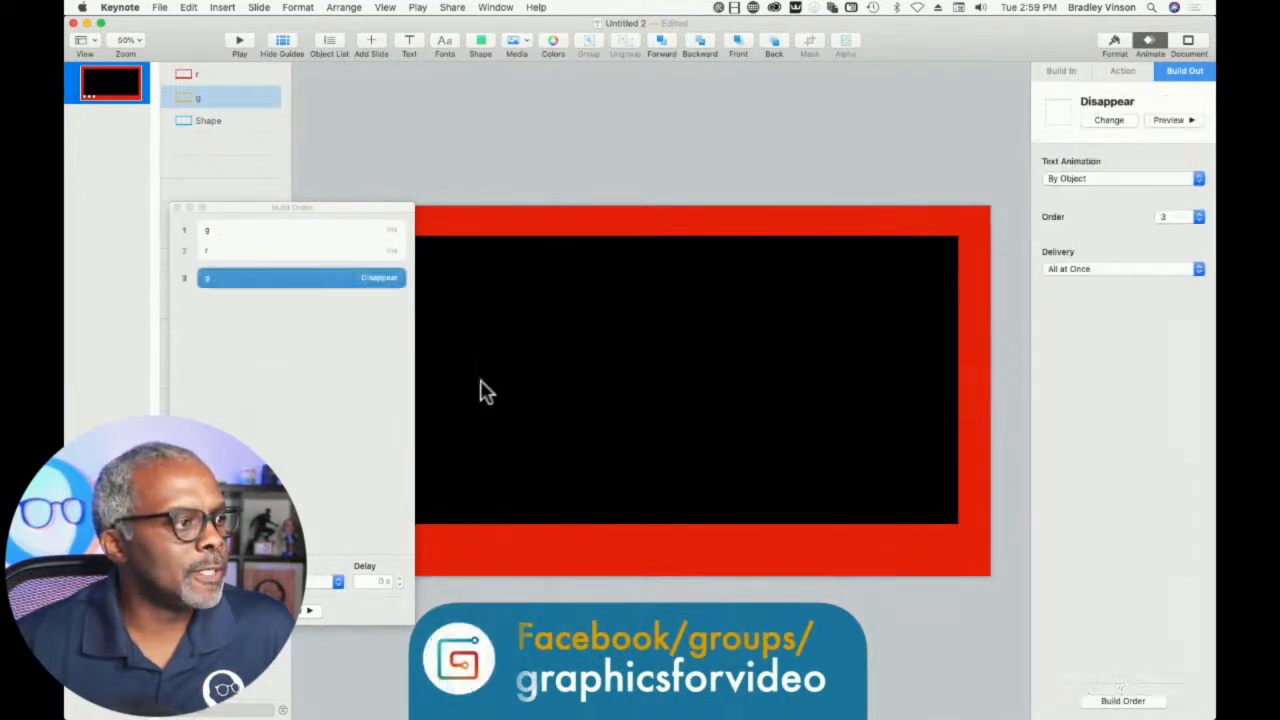
- Add an Iris build-out effect to the red frame r with its direction set to In
{"action": "left_click", "coordinate": [224, 78]}
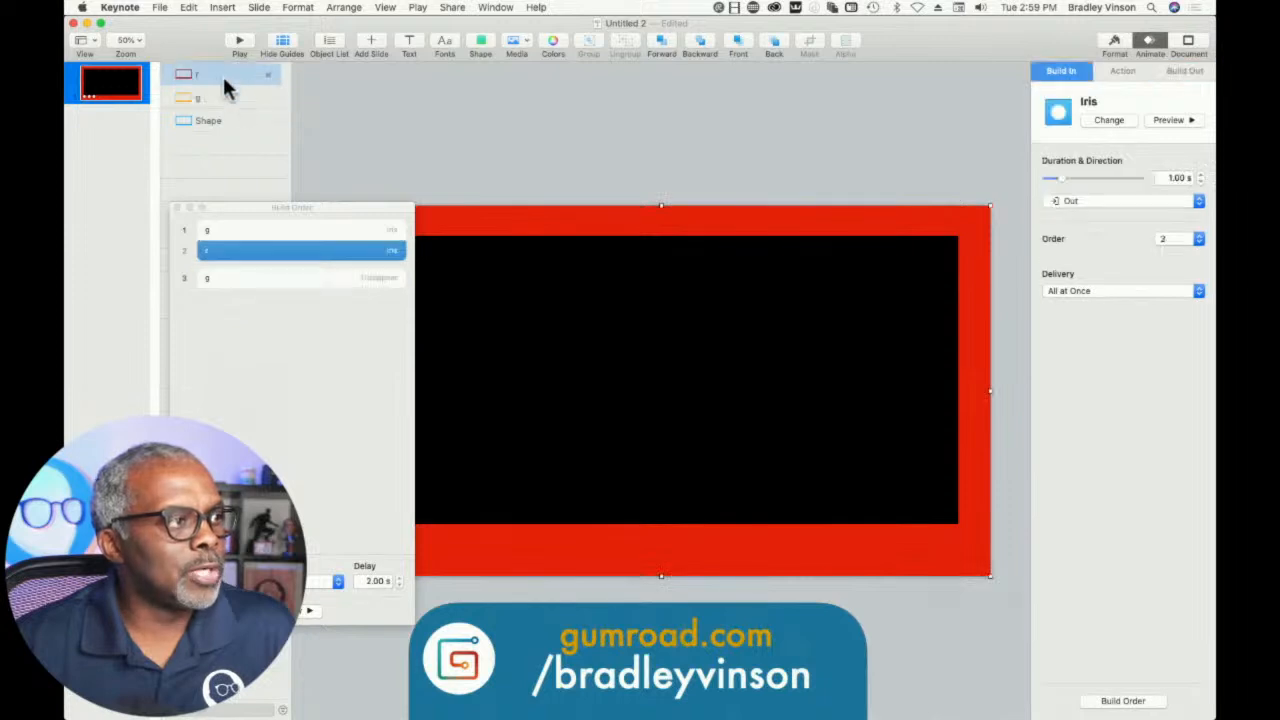
{"action": "left_click", "coordinate": [1185, 72]}
{"action": "left_click", "coordinate": [1110, 126]}
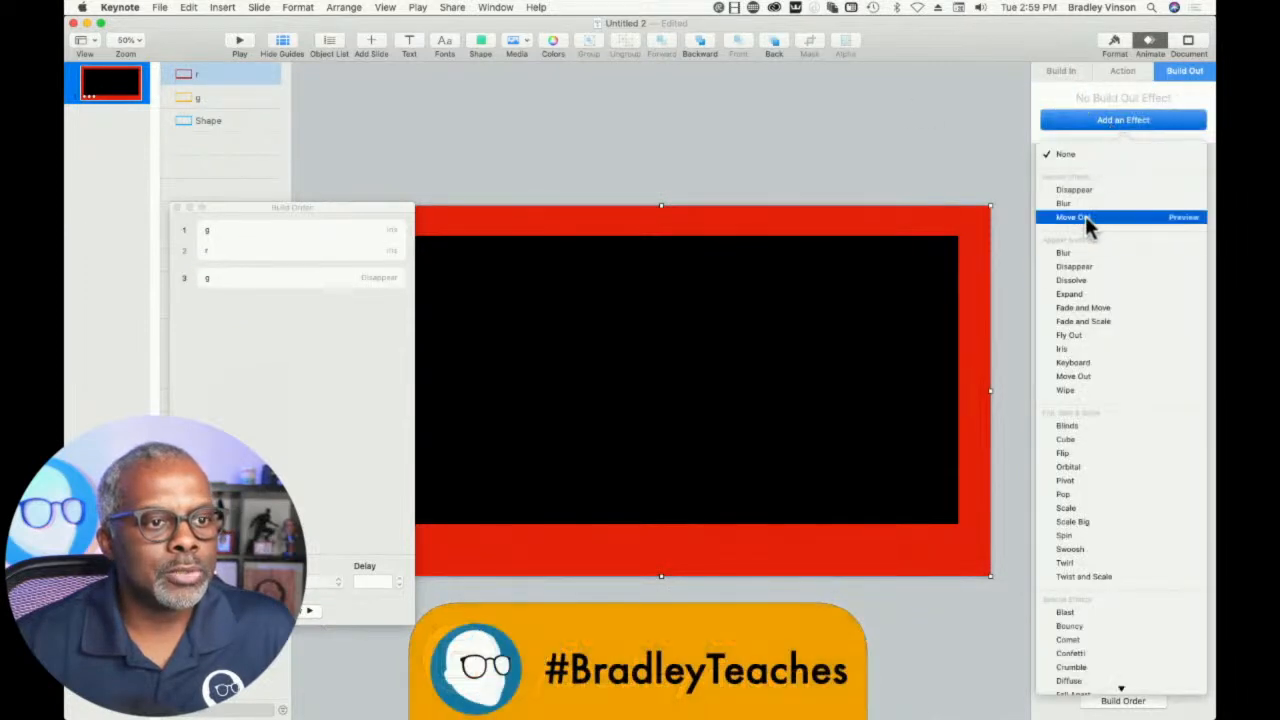
{"action": "left_click", "coordinate": [1062, 348]}
{"action": "left_click", "coordinate": [1110, 201]}
{"action": "left_click", "coordinate": [1088, 219]}
- Chain frame g's Disappear build and frame r's Iris build-out to the preceding builds in the build order
{"action": "left_click", "coordinate": [336, 412]}
{"action": "left_click", "coordinate": [250, 234]}
{"action": "left_click", "coordinate": [255, 250]}
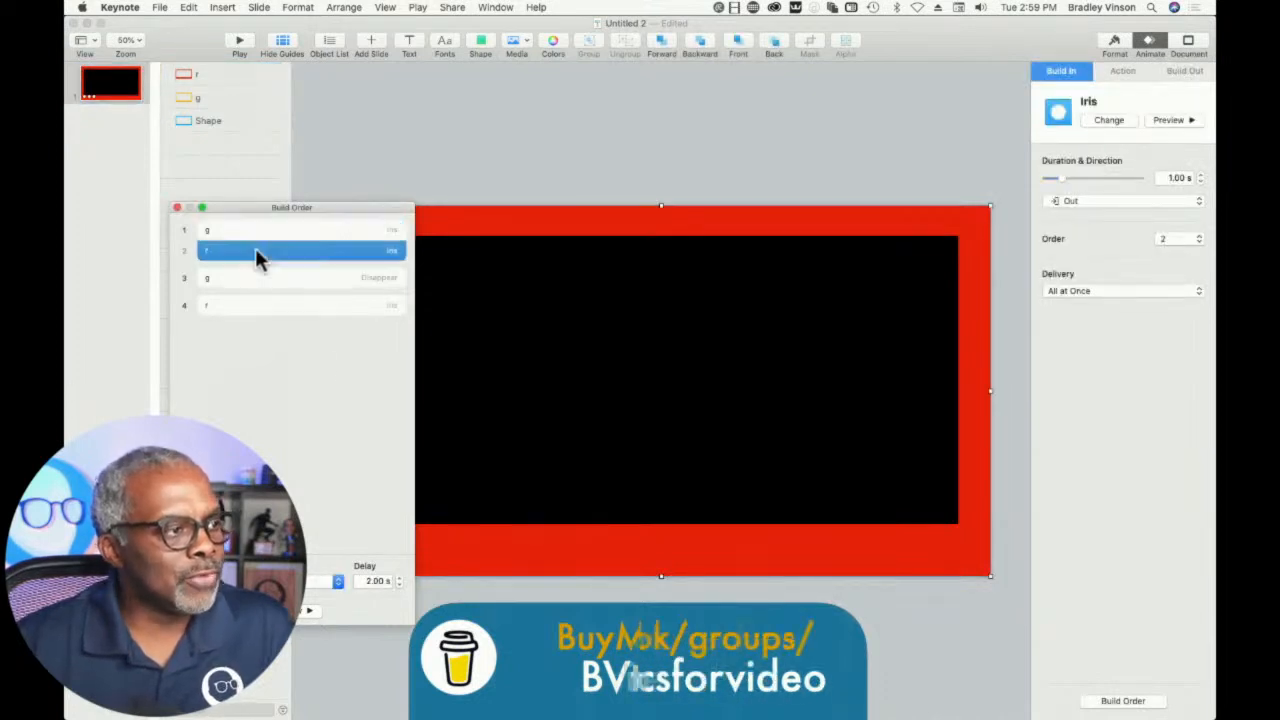
{"action": "left_click", "coordinate": [265, 281]}
{"action": "left_click_drag", "start_coordinate": [265, 287], "coordinate": [272, 268]}
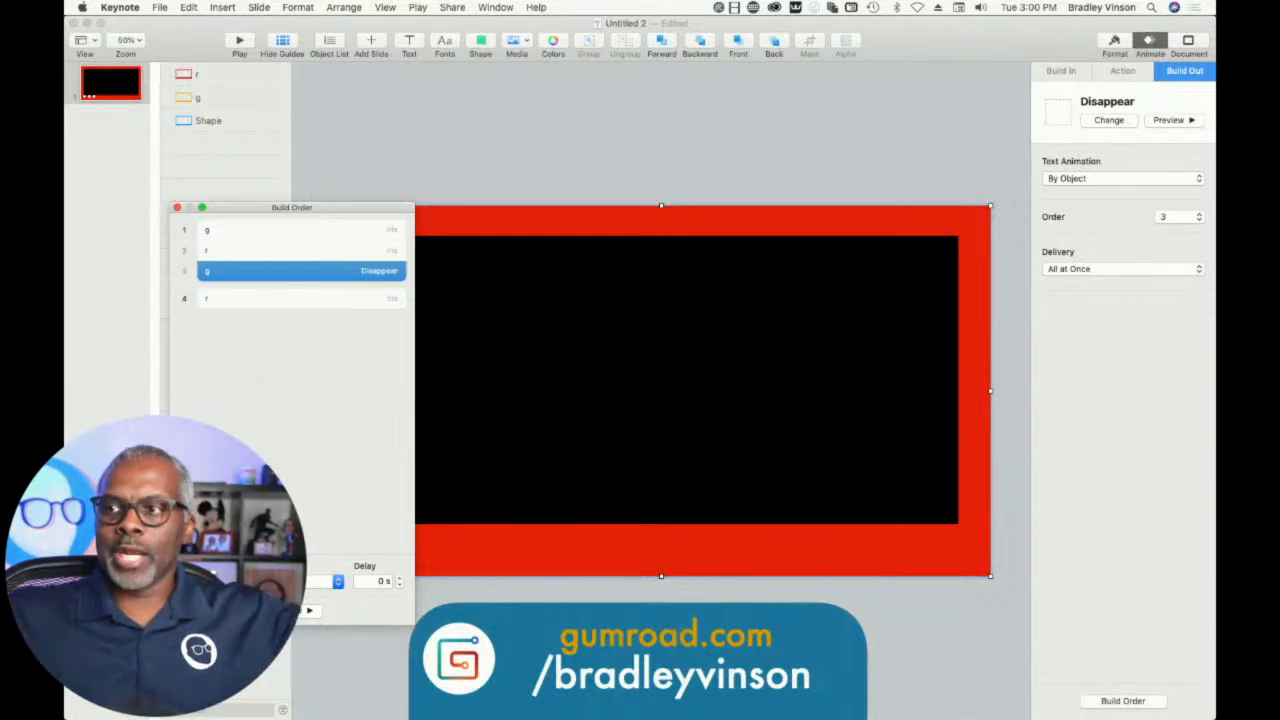
{"action": "left_click", "coordinate": [250, 329]}
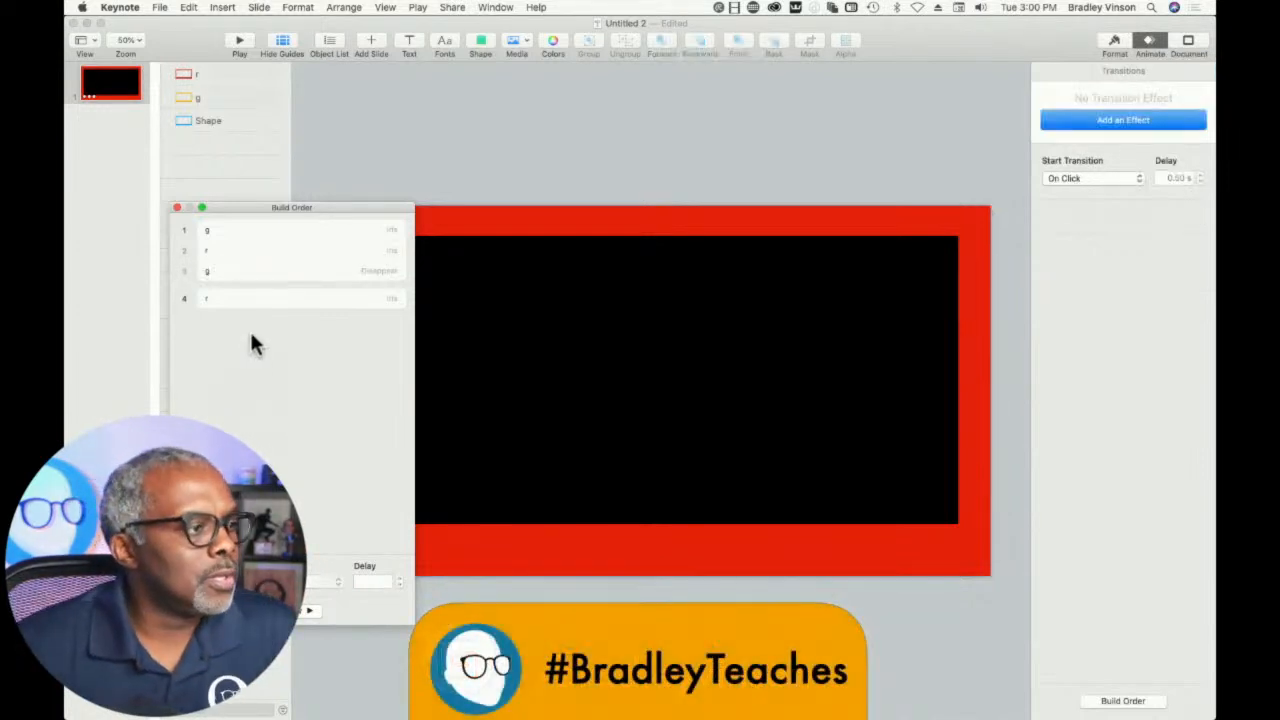
{"action": "left_click_drag", "start_coordinate": [259, 290], "coordinate": [251, 292]}
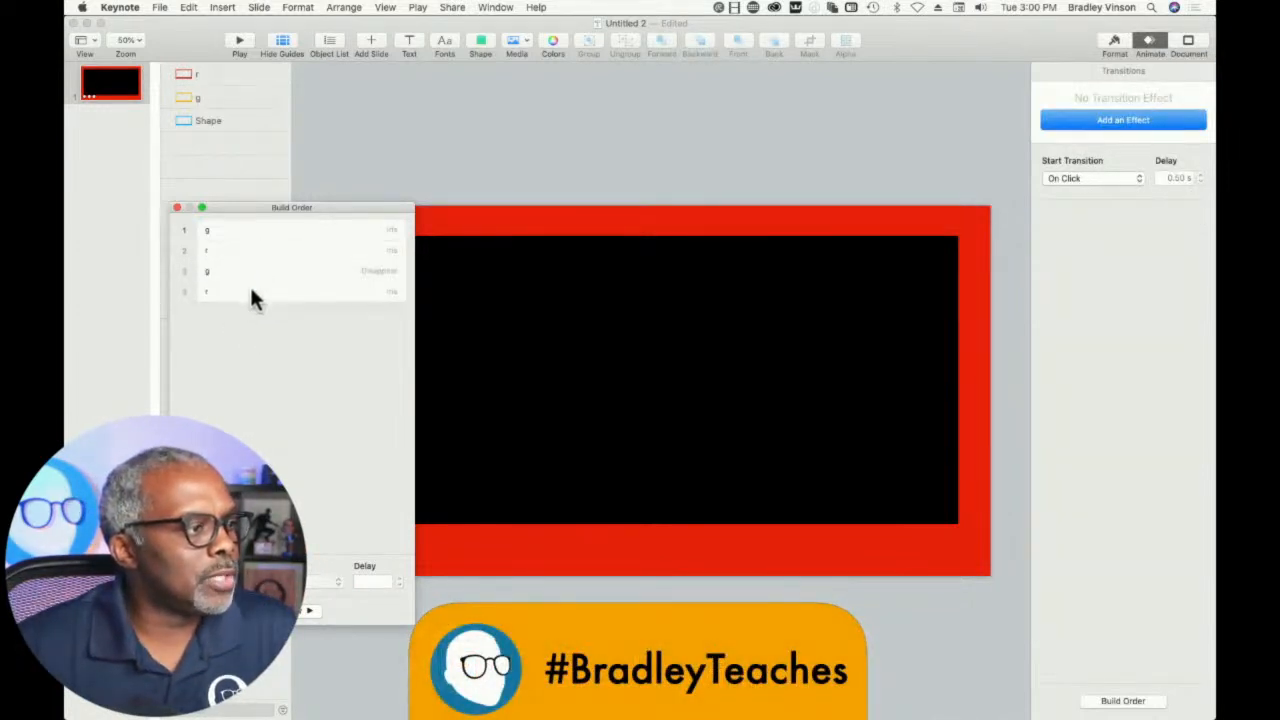
- Set the delay of frame r's Iris build-out to 1.75 s and preview the build sequence
{"action": "left_click", "coordinate": [251, 291]}
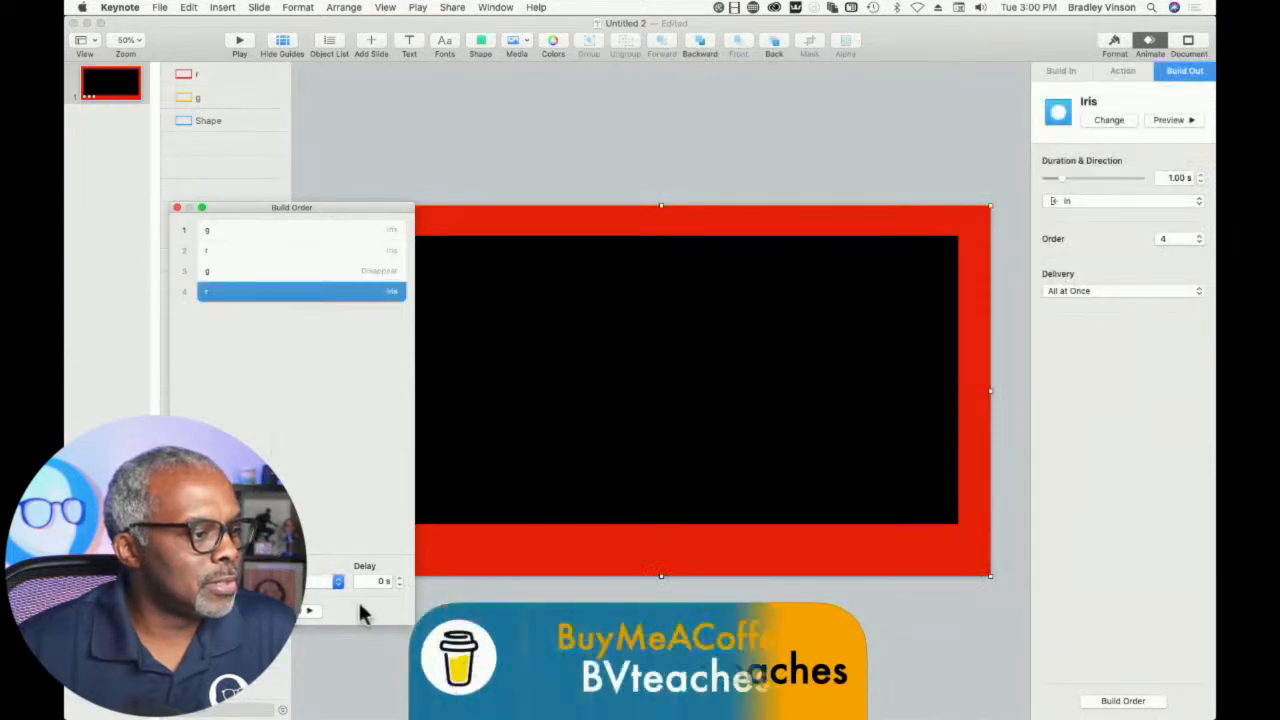
{"action": "left_click", "coordinate": [377, 581]}
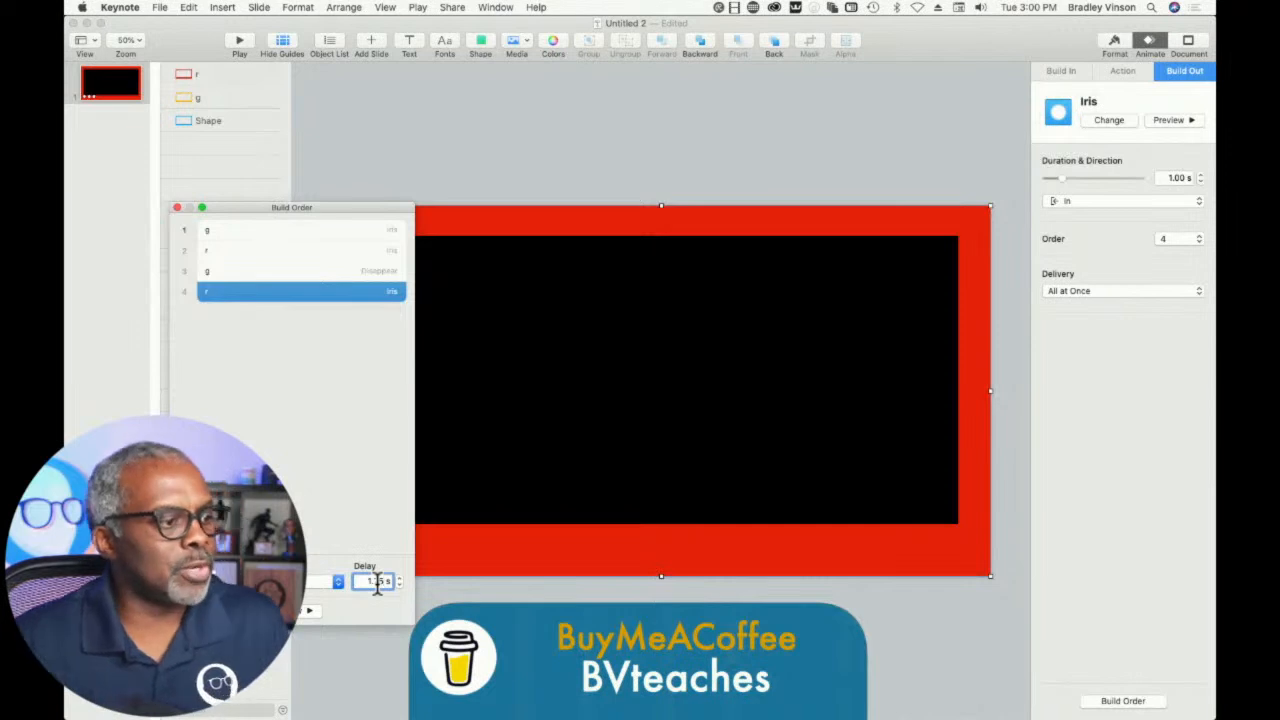
{"action": "left_click", "coordinate": [308, 611]}
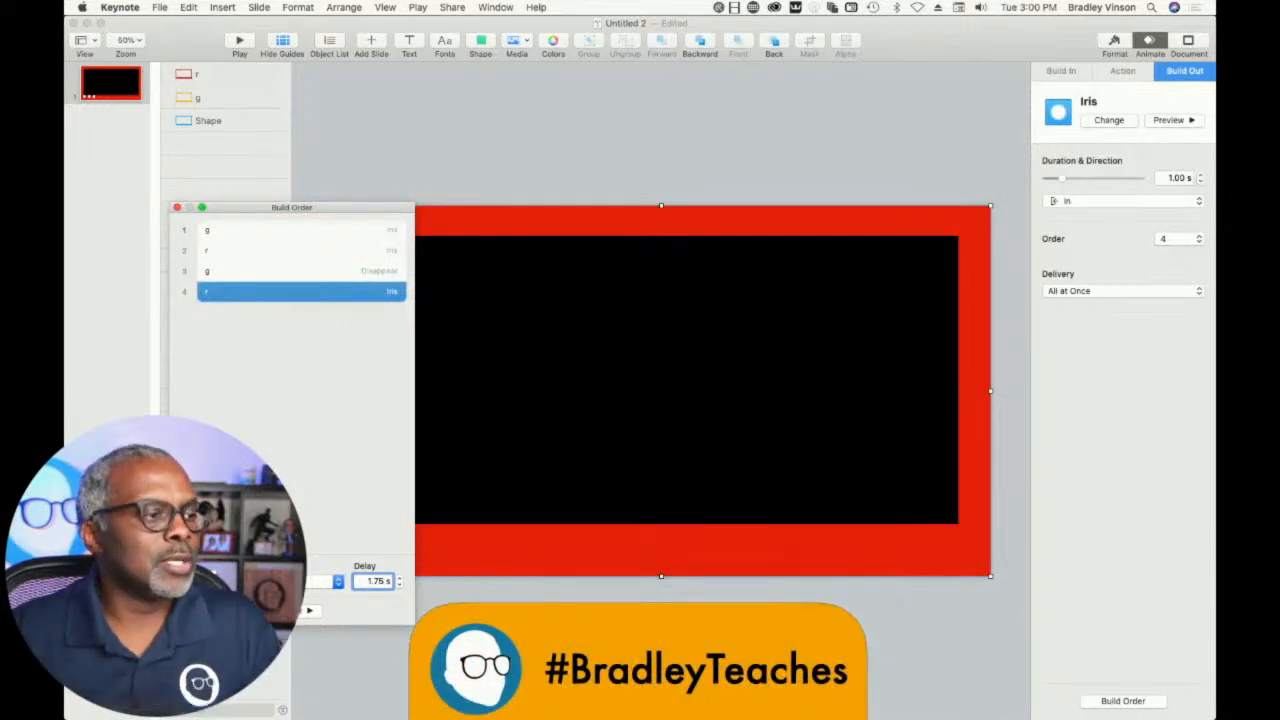
{"action": "left_click", "coordinate": [325, 450]}
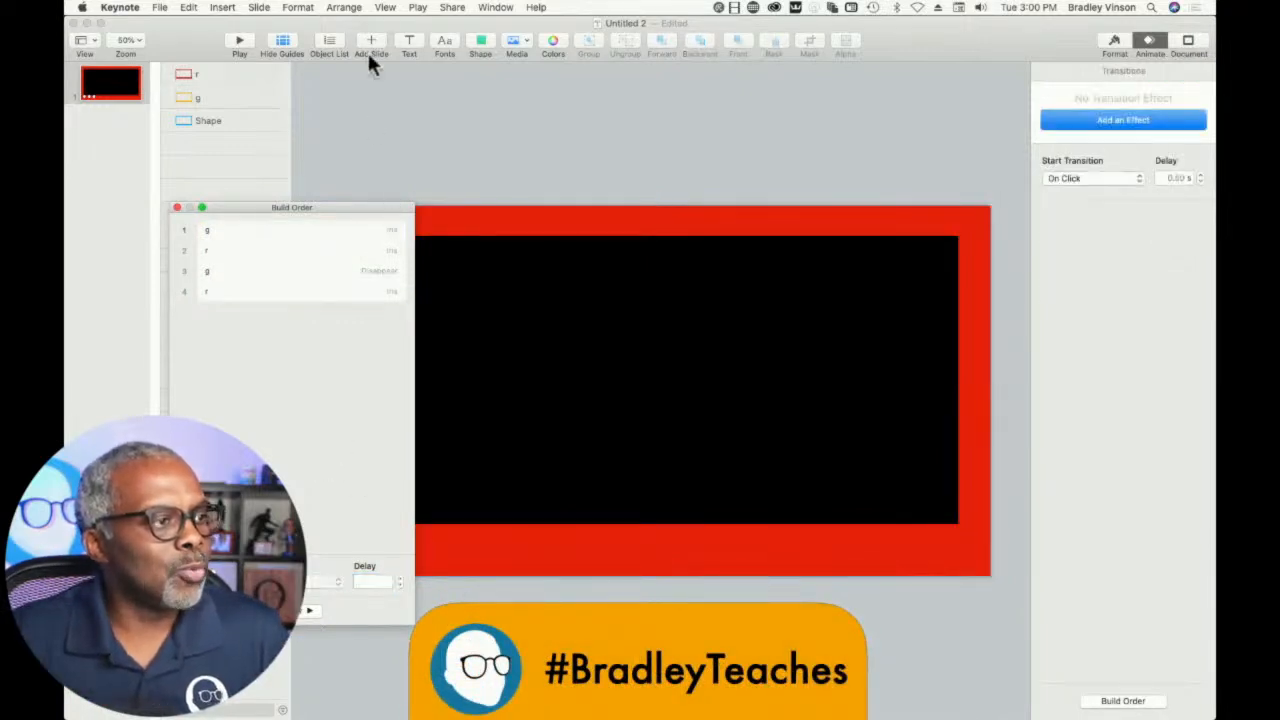
{"action": "left_click", "coordinate": [378, 140]}
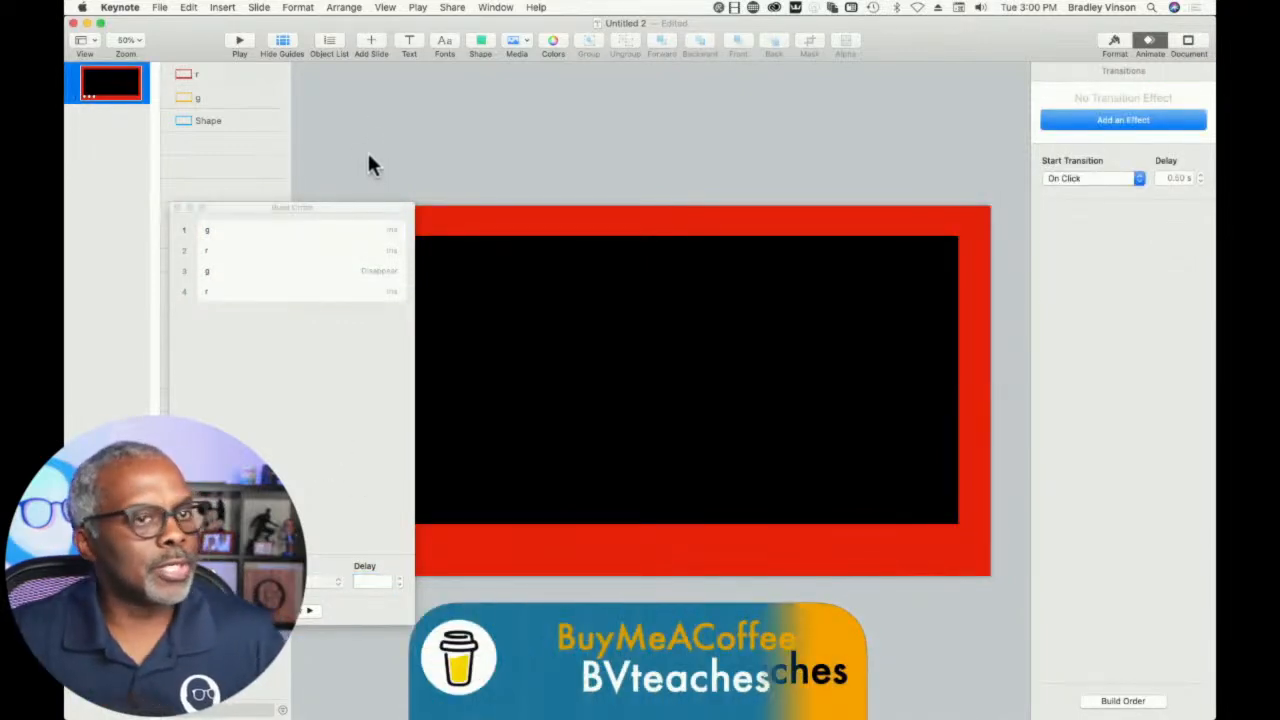
- Start a movie export of the presentation with the next-slide and next-build times both set to 0 seconds
{"action": "left_click", "coordinate": [160, 8]}
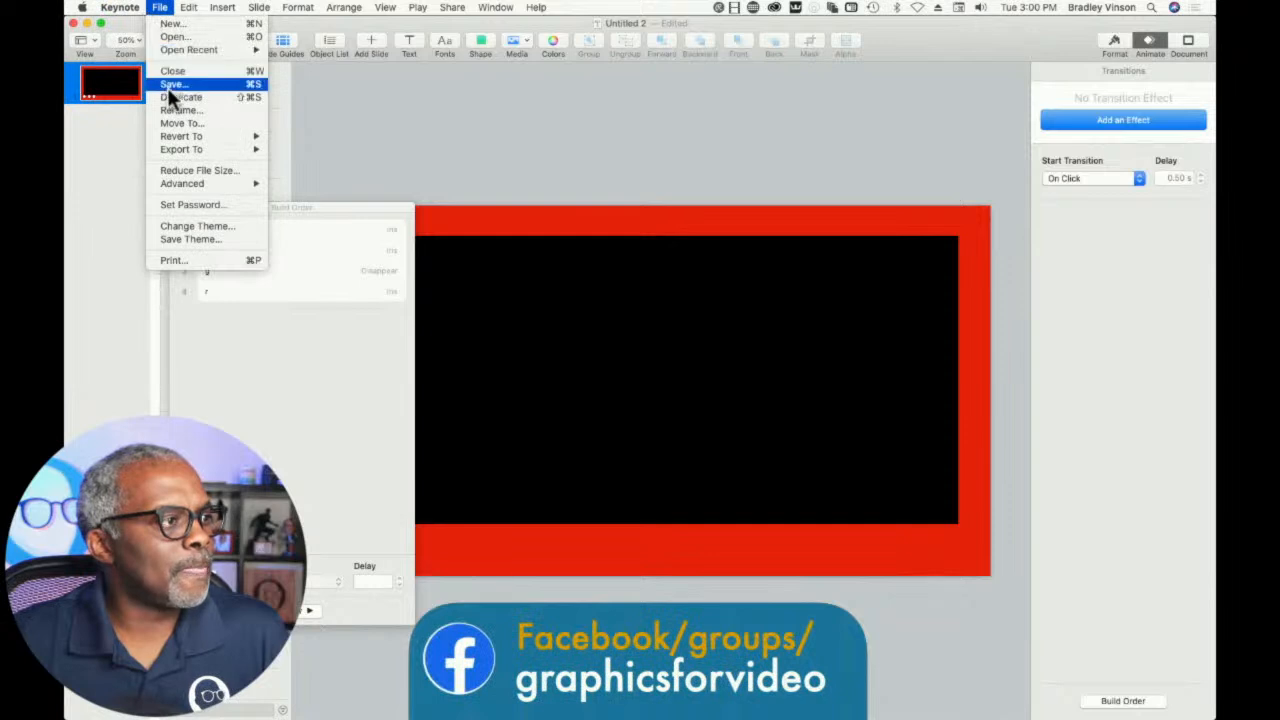
{"action": "mouse_move", "coordinate": [171, 148]}
{"action": "left_click", "coordinate": [290, 176]}
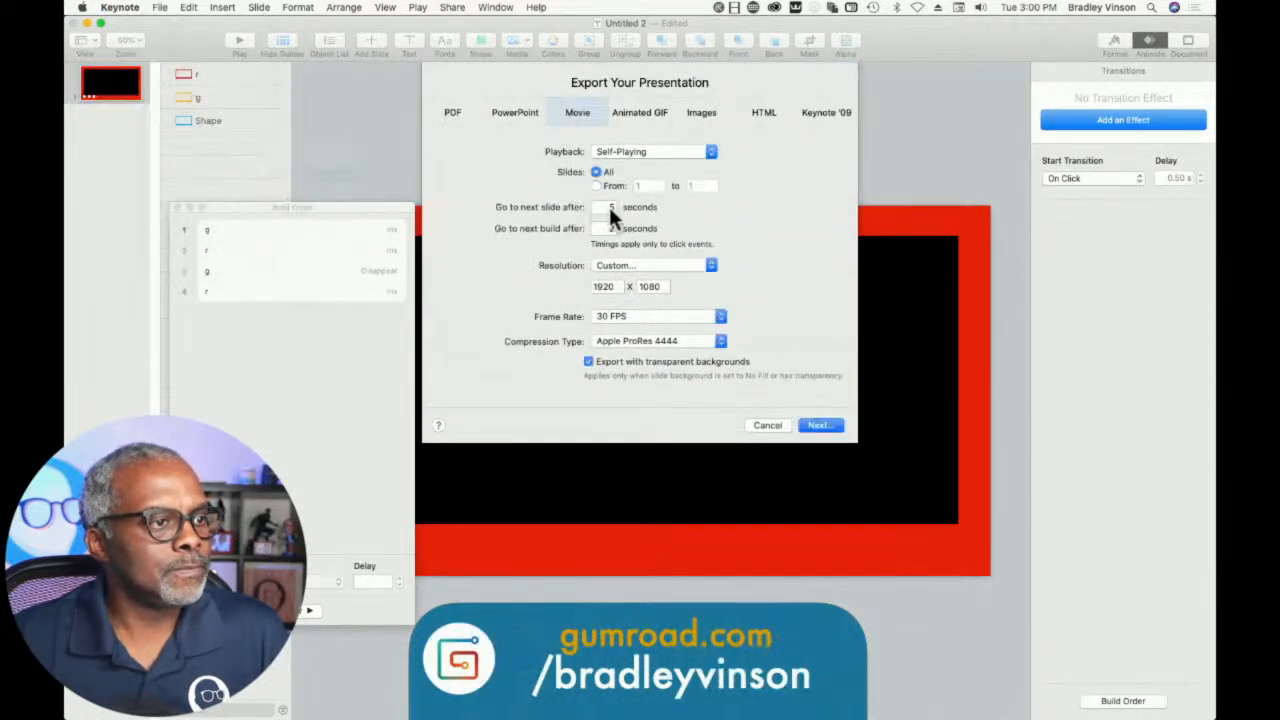
{"action": "left_click", "coordinate": [603, 210]}
{"action": "double_click", "coordinate": [603, 228]}
{"action": "type", "text": "0"}
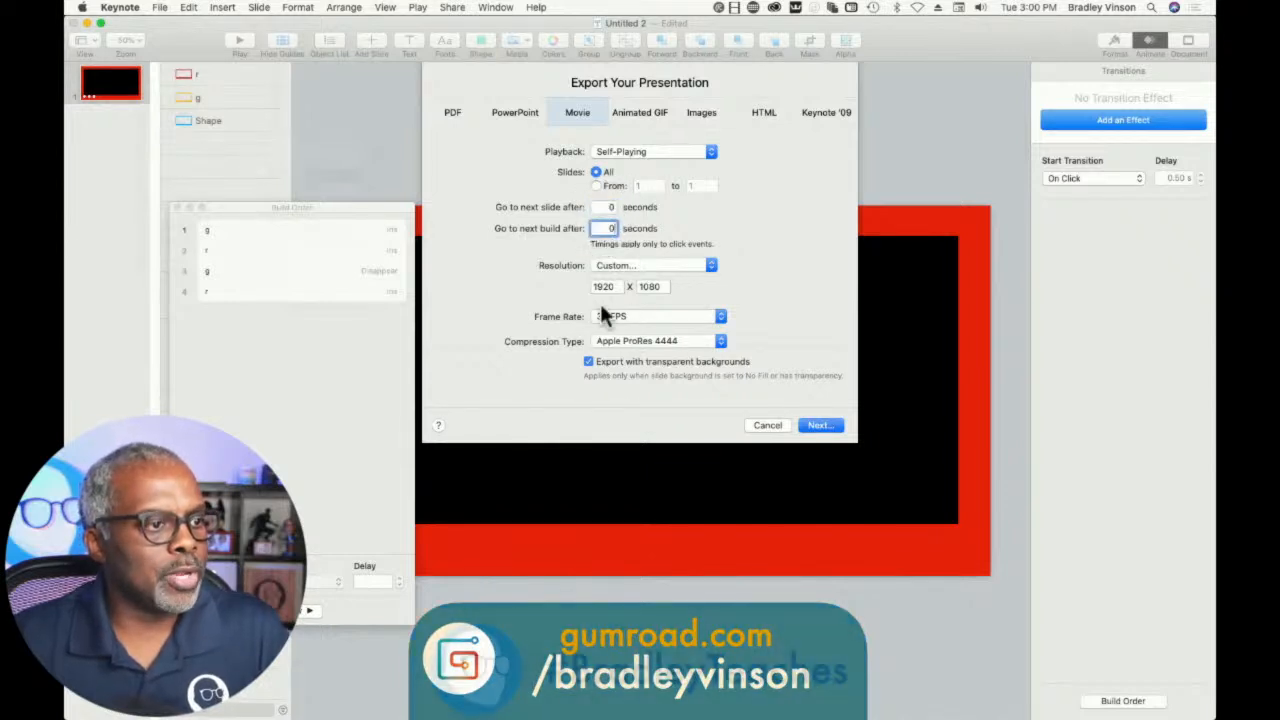
- Export the movie to the Desktop under a name made of leading dashes followed by "over"
{"action": "left_click", "coordinate": [808, 430]}
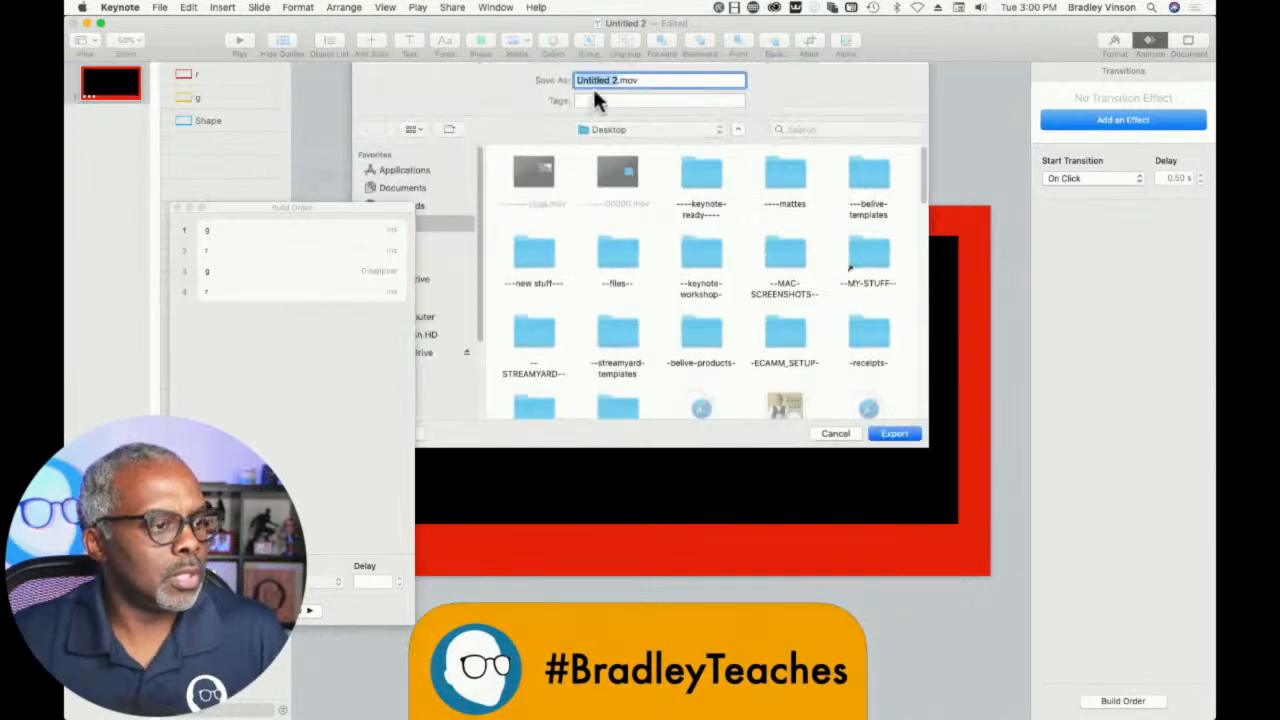
{"action": "type", "text": "--------over"}
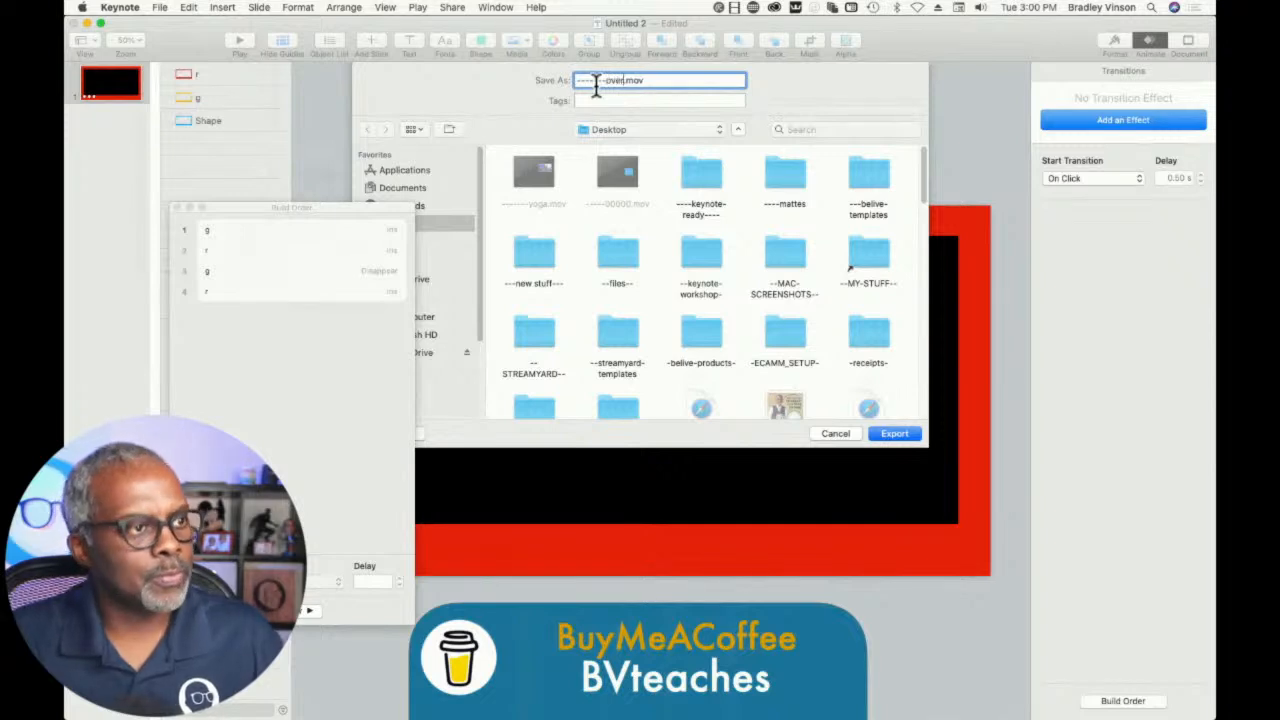
{"action": "left_click", "coordinate": [894, 433]}
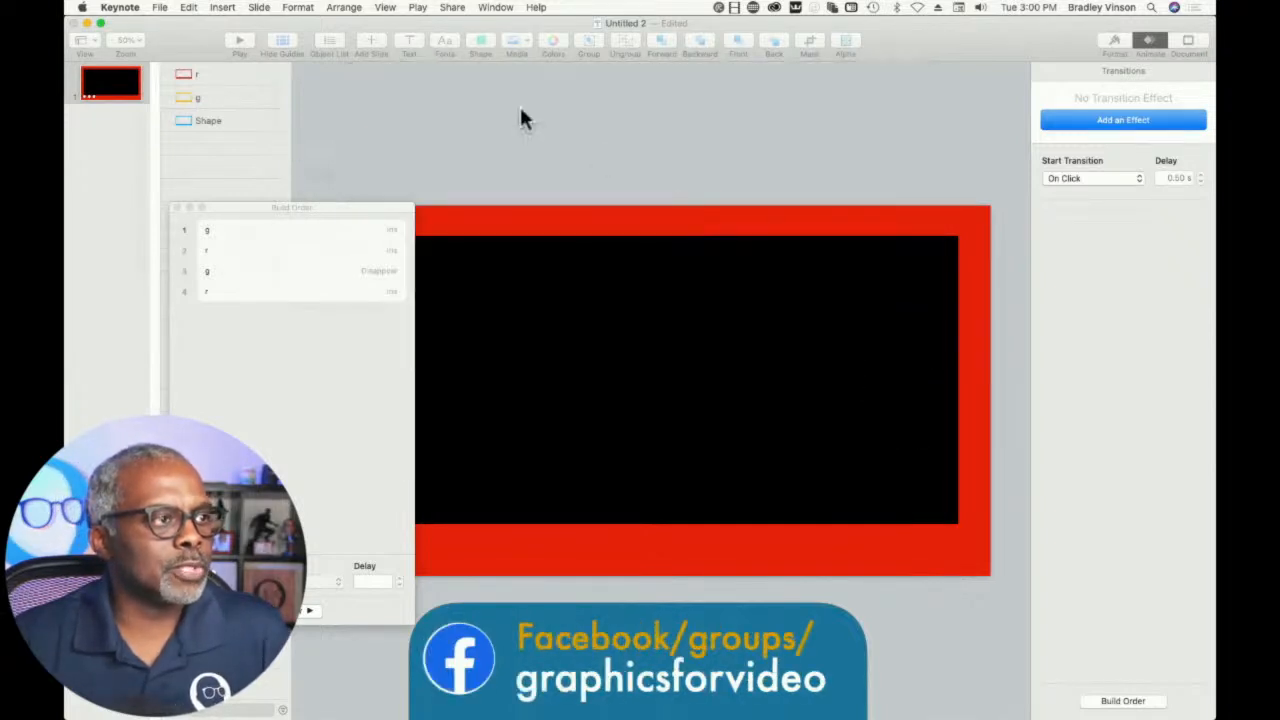